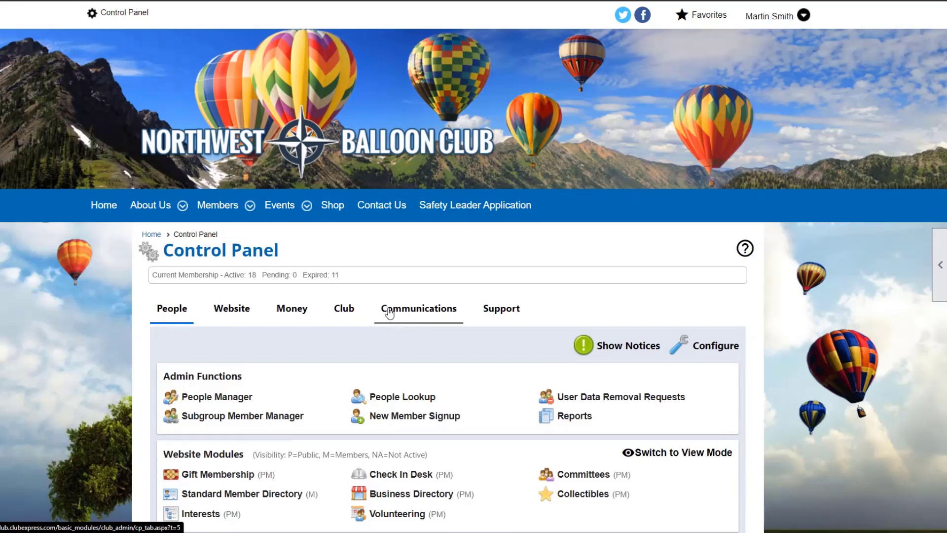
- View the Blogs module's configuration and status choices among the Communications functions, then close it without saving
{"action": "scroll", "coordinate": [403, 337], "scroll_direction": "down", "scroll_amount": 3}
{"action": "left_click", "coordinate": [451, 169]}
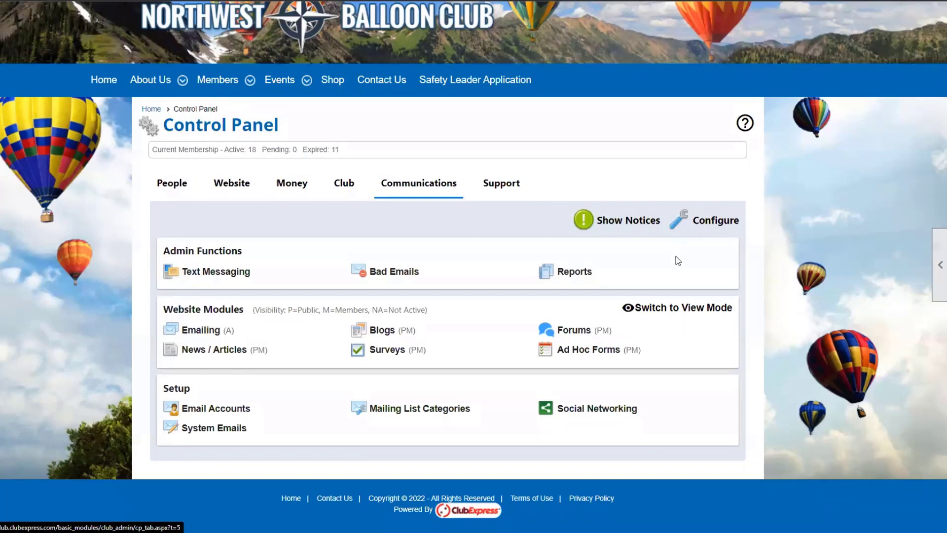
{"action": "left_click", "coordinate": [680, 220]}
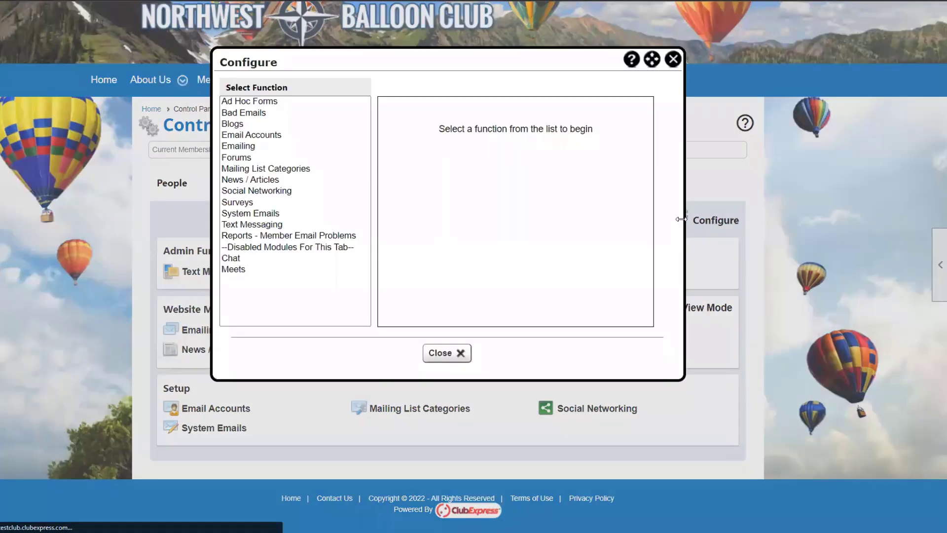
{"action": "left_click", "coordinate": [261, 124]}
{"action": "left_click", "coordinate": [508, 115]}
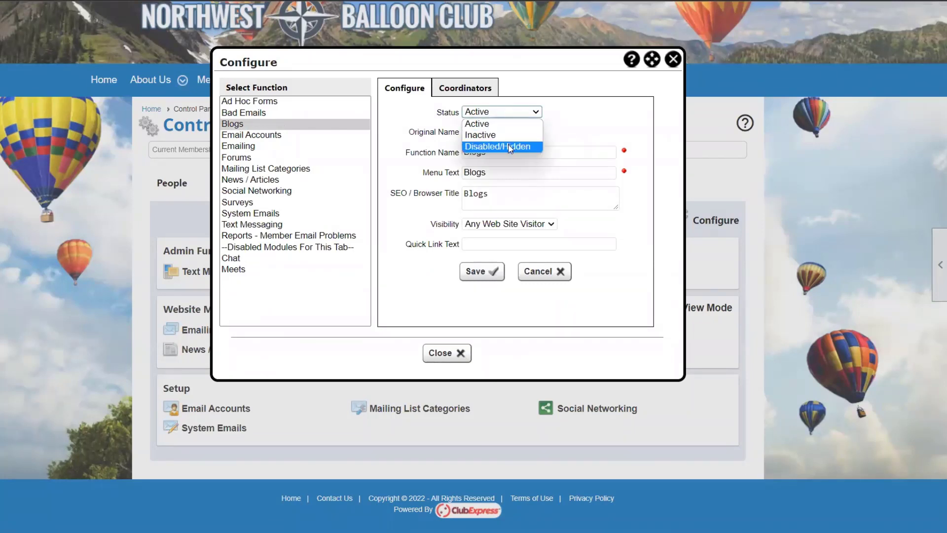
{"action": "left_click", "coordinate": [584, 115]}
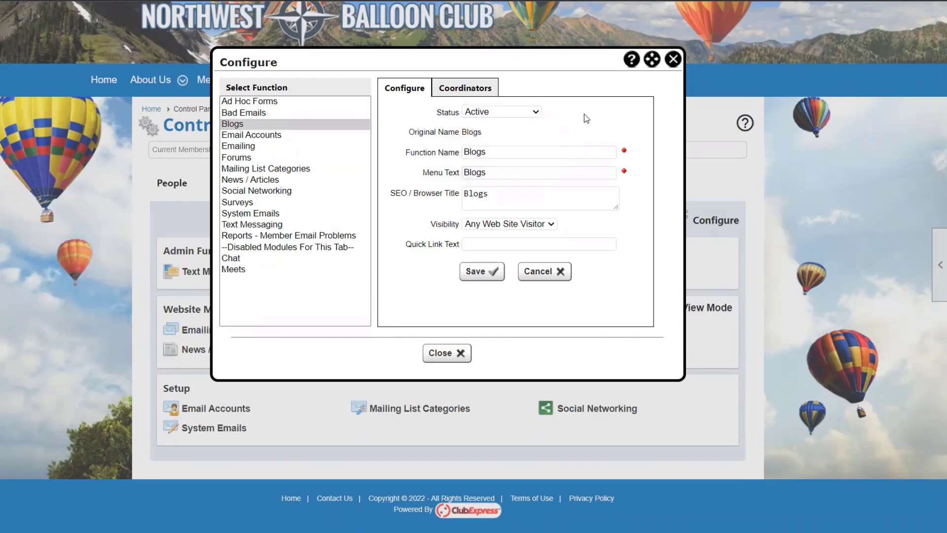
{"action": "left_click", "coordinate": [672, 60]}
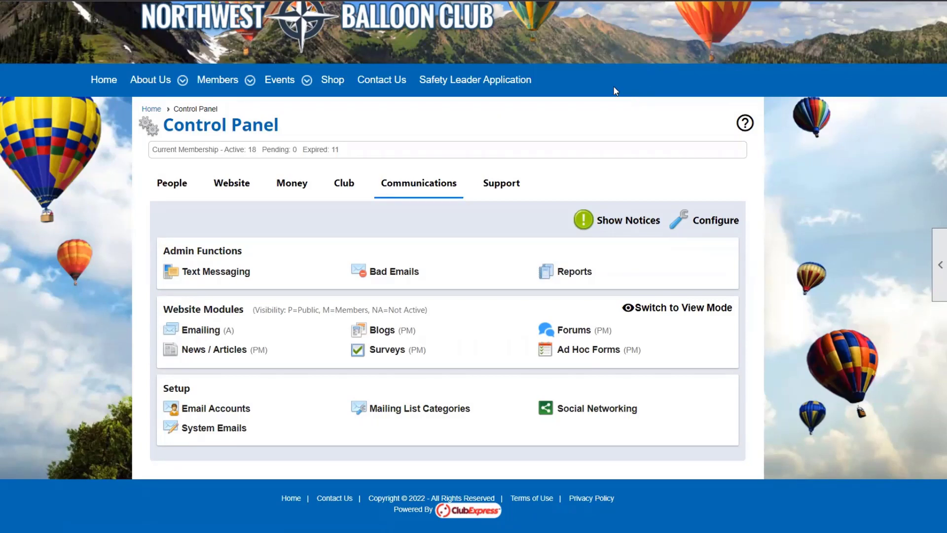
- View the blog search form from the club's Blogs page and return to the list of blogs
{"action": "mouse_move", "coordinate": [239, 84]}
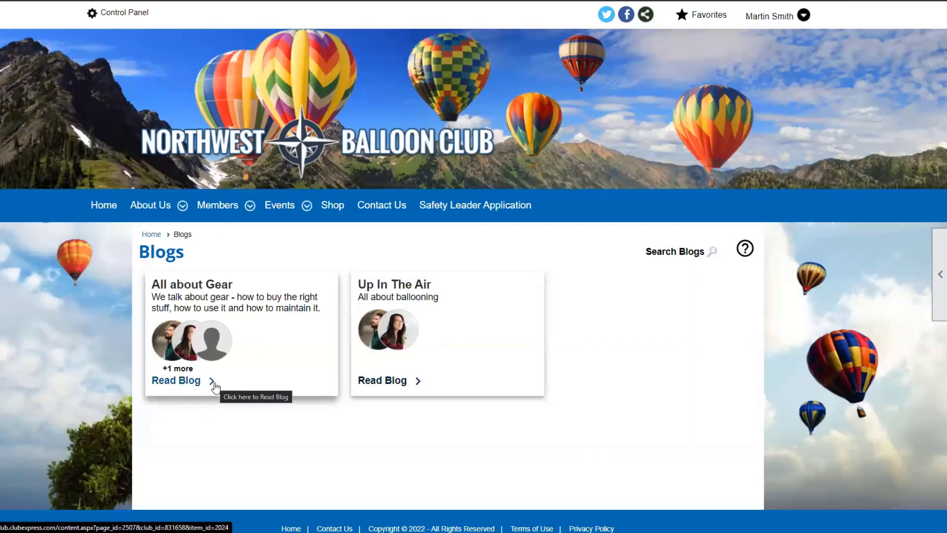
{"action": "left_click", "coordinate": [691, 252]}
{"action": "scroll", "coordinate": [518, 383], "scroll_direction": "down", "scroll_amount": 1}
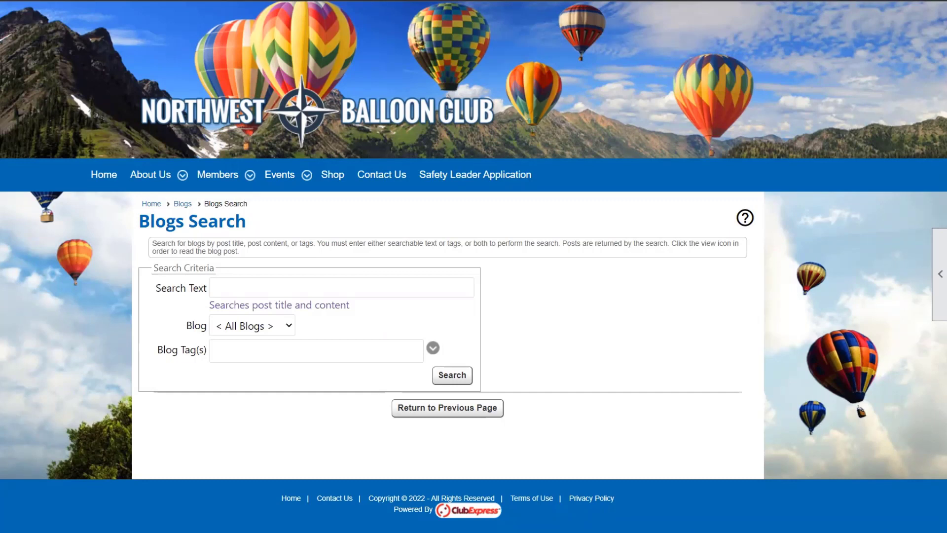
{"action": "left_click", "coordinate": [174, 204]}
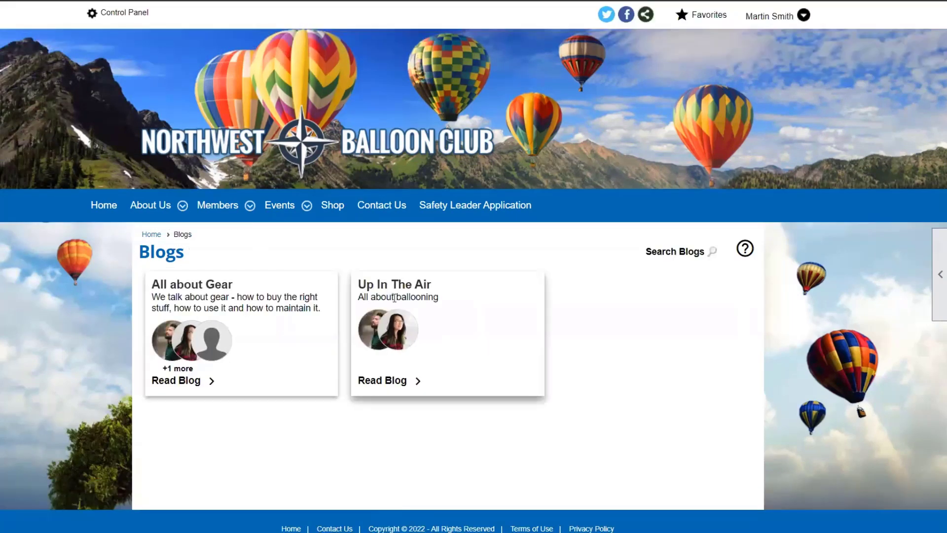
- Open the Blogs Manager from the Blogs page's admin edit option
{"action": "scroll", "coordinate": [662, 307], "scroll_direction": "down", "scroll_amount": 1}
{"action": "left_click", "coordinate": [940, 274]}
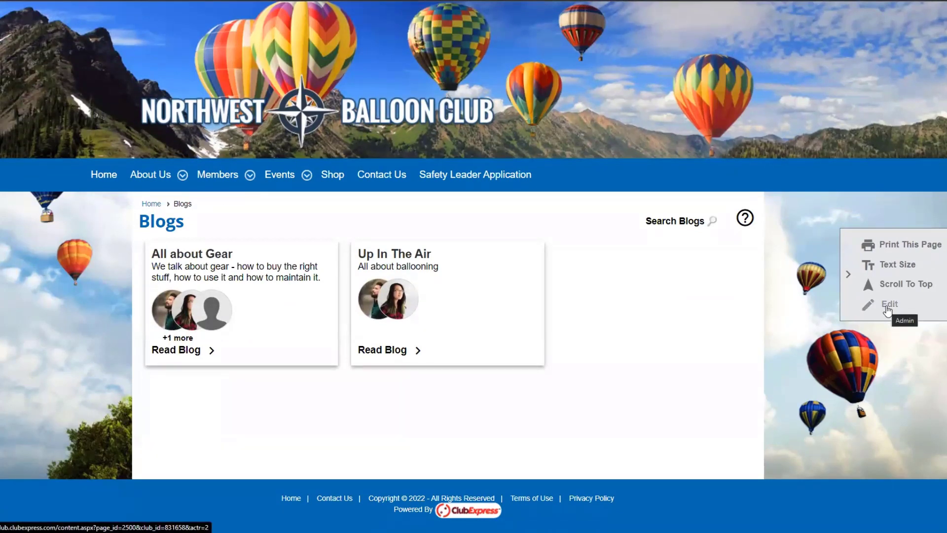
{"action": "left_click", "coordinate": [888, 306]}
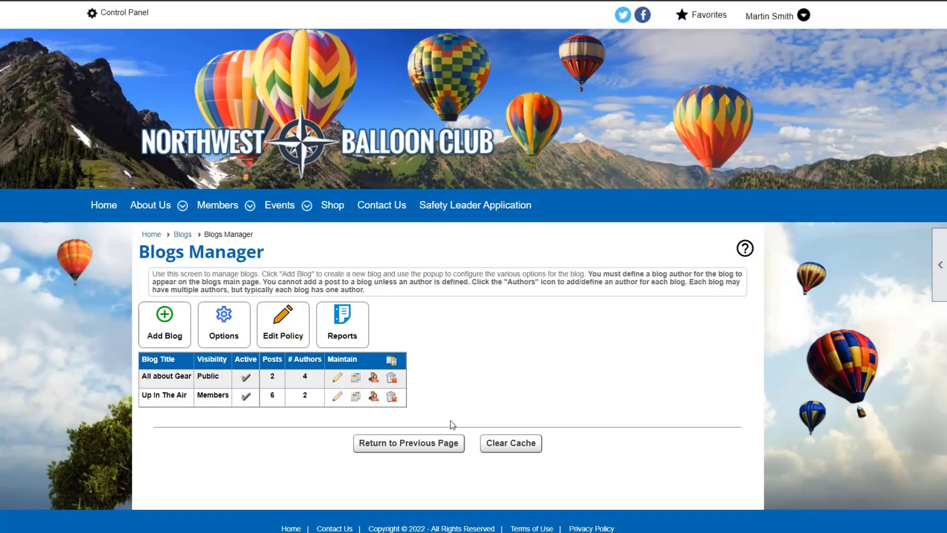
- View the available blog reports and the Blogs Options for non-member comments and custom tags
{"action": "mouse_move", "coordinate": [389, 365]}
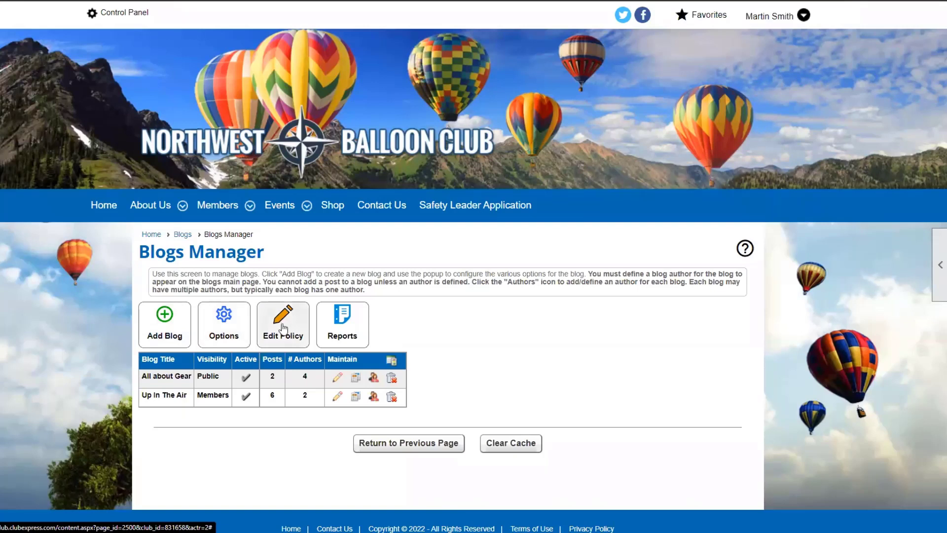
{"action": "left_click", "coordinate": [331, 330]}
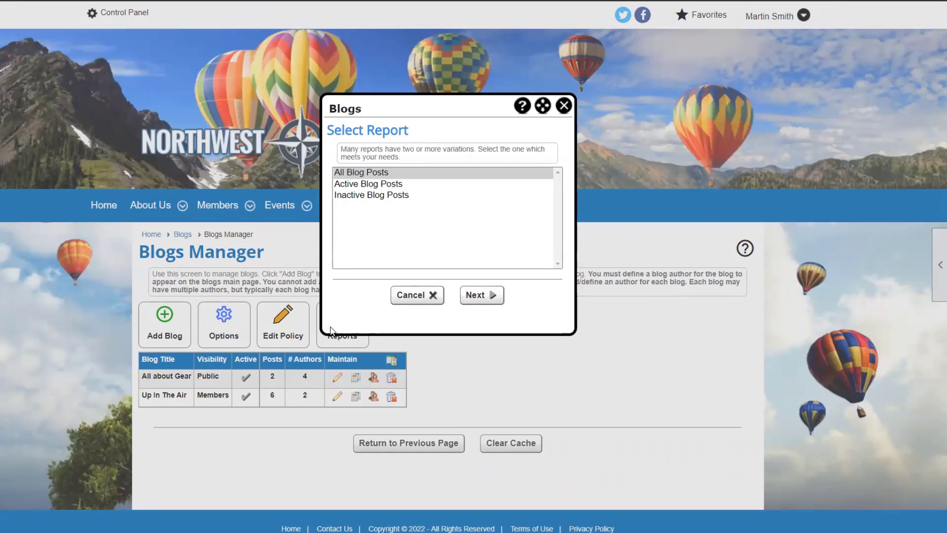
{"action": "left_click", "coordinate": [563, 106]}
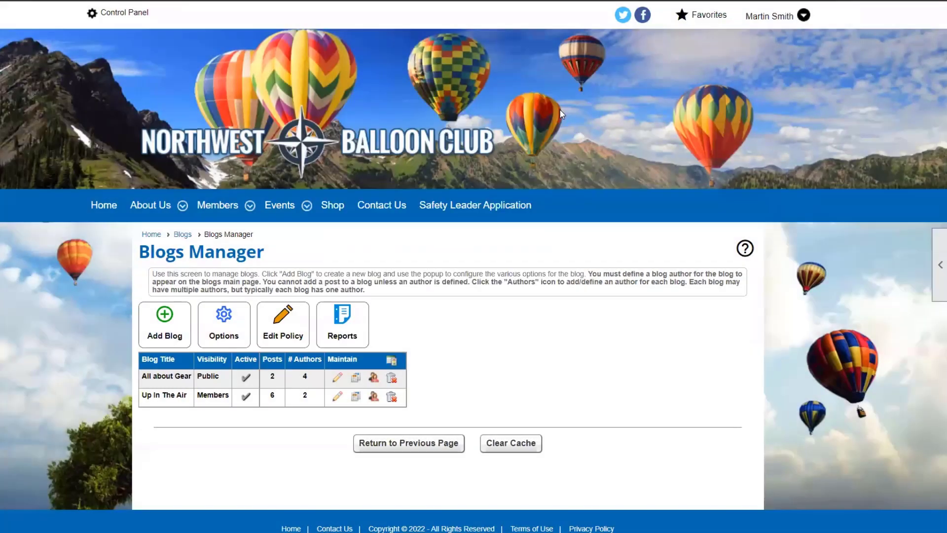
{"action": "left_click", "coordinate": [222, 325]}
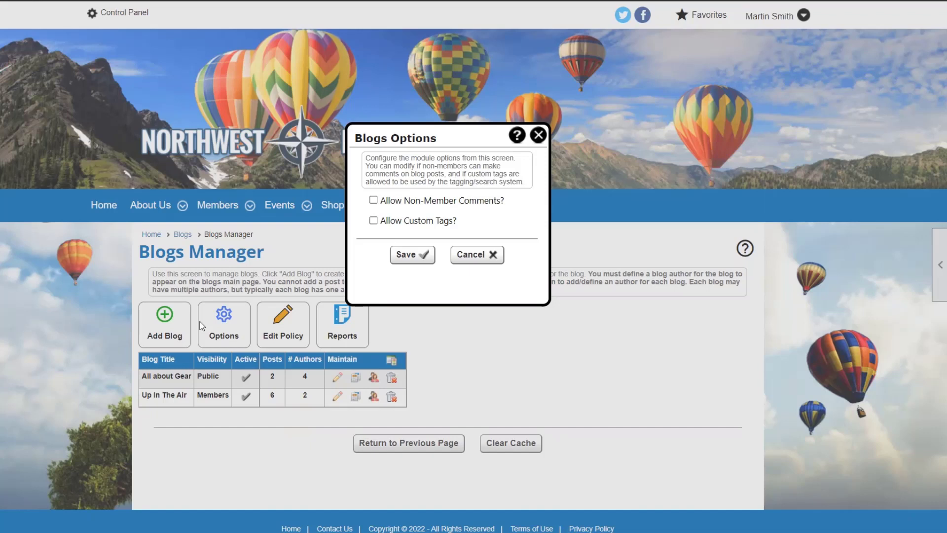
{"action": "left_click", "coordinate": [539, 135]}
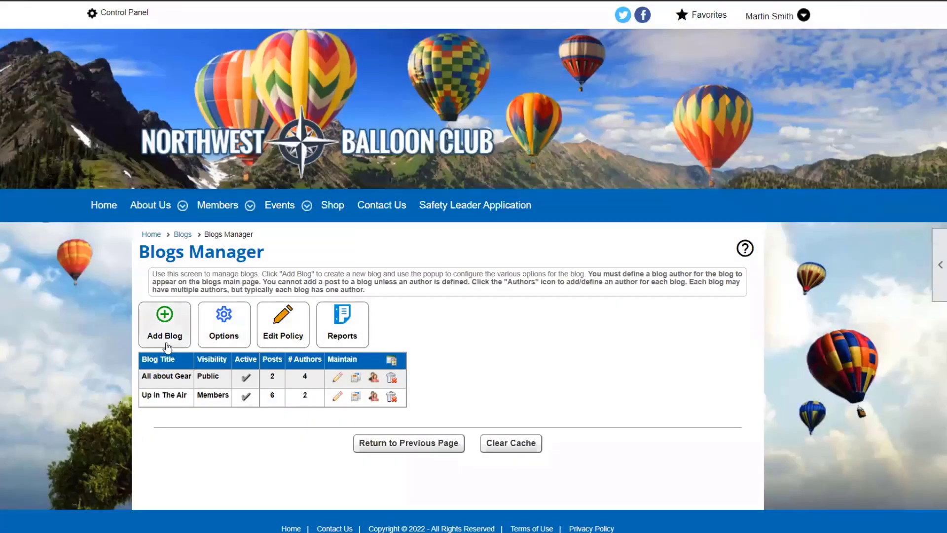
- Look over the form for creating a new blog, including its Allow Comments choices, and cancel it
{"action": "left_click", "coordinate": [164, 342]}
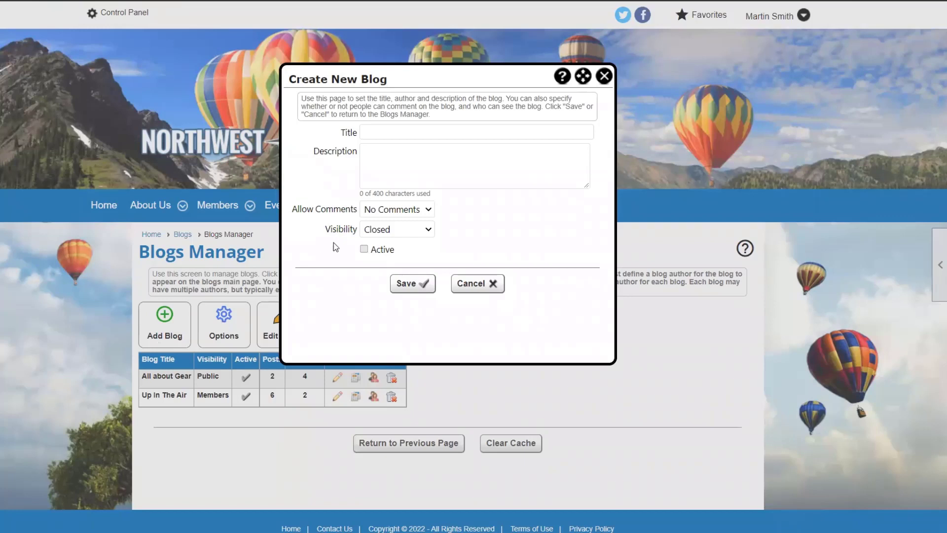
{"action": "left_click", "coordinate": [399, 212]}
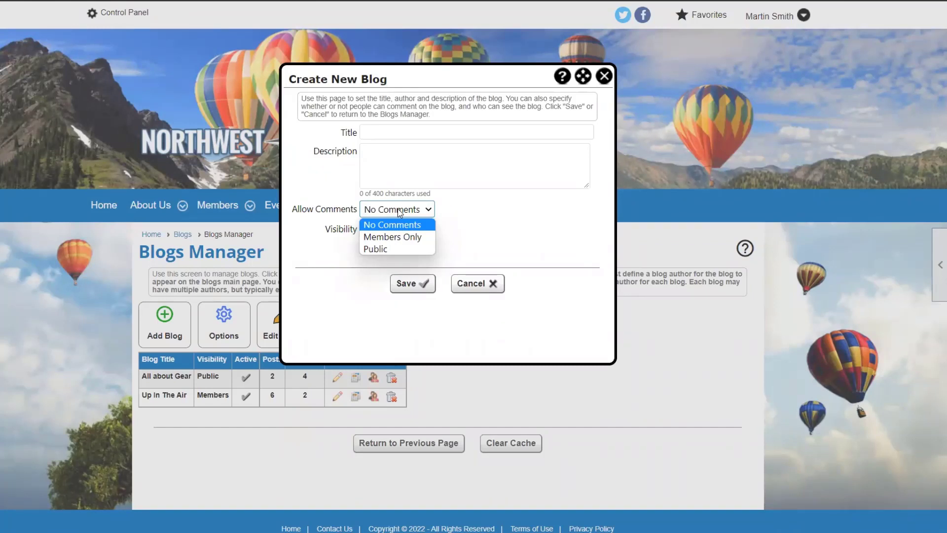
{"action": "left_click", "coordinate": [399, 213]}
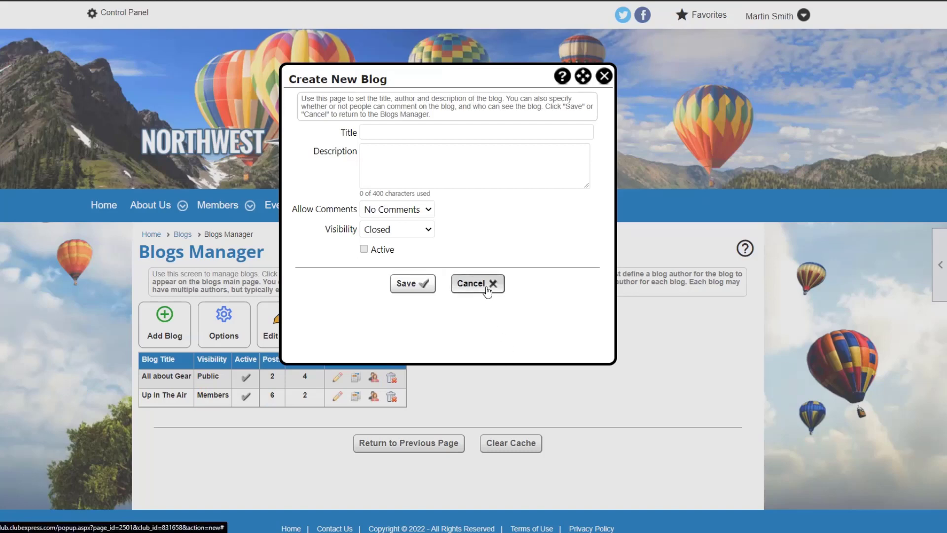
{"action": "left_click", "coordinate": [487, 290]}
- View the All about Gear blog's properties and its Visibility choices, then cancel without saving
{"action": "left_click", "coordinate": [337, 378]}
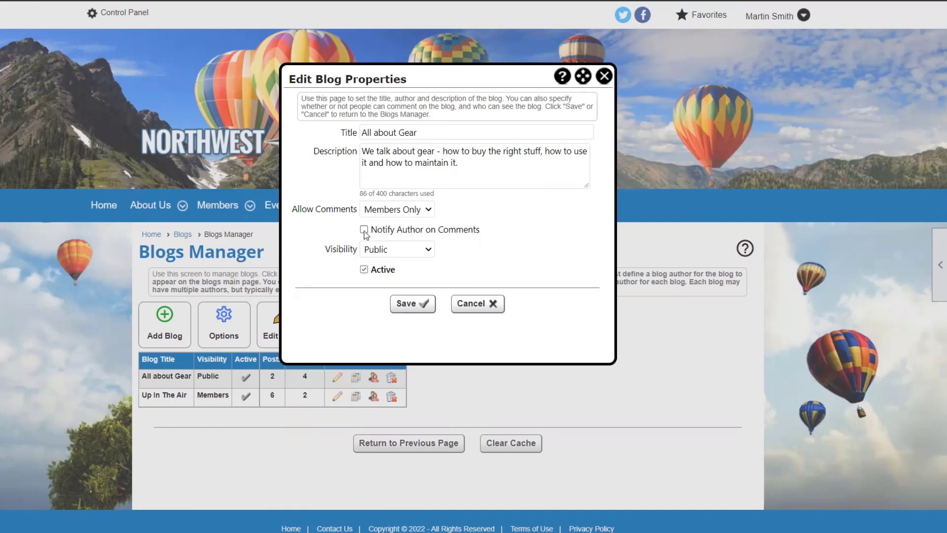
{"action": "left_click", "coordinate": [377, 252]}
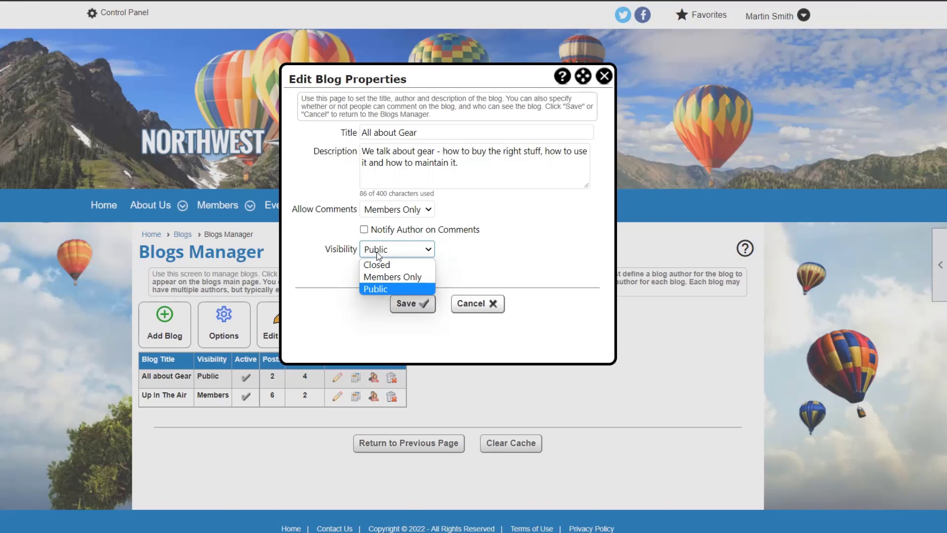
{"action": "left_click", "coordinate": [494, 307]}
{"action": "left_click", "coordinate": [494, 307]}
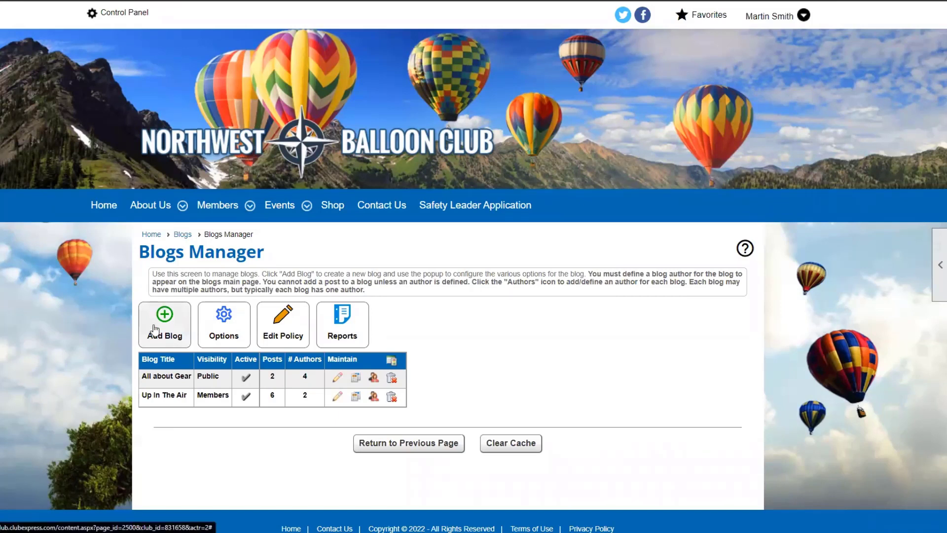
- Add the eighth person in the full member search list as an author of the All about Gear blog
{"action": "left_click", "coordinate": [374, 378]}
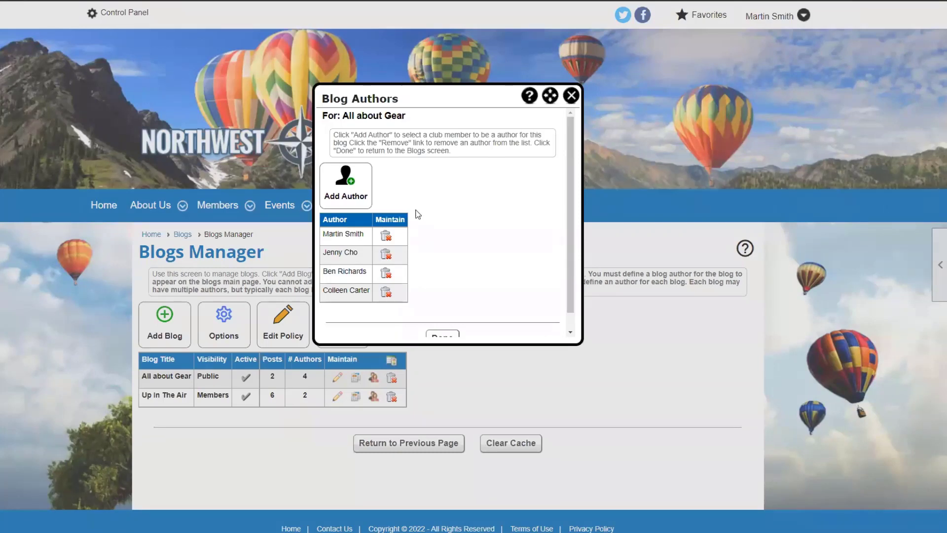
{"action": "scroll", "coordinate": [415, 215], "scroll_direction": "down", "scroll_amount": 2}
{"action": "scroll", "coordinate": [416, 216], "scroll_direction": "up", "scroll_amount": 2}
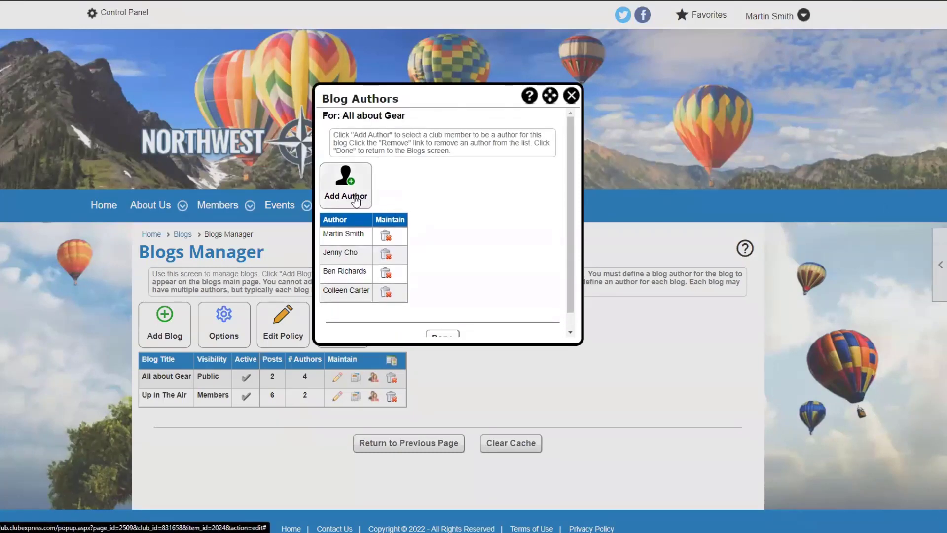
{"action": "left_click", "coordinate": [358, 199]}
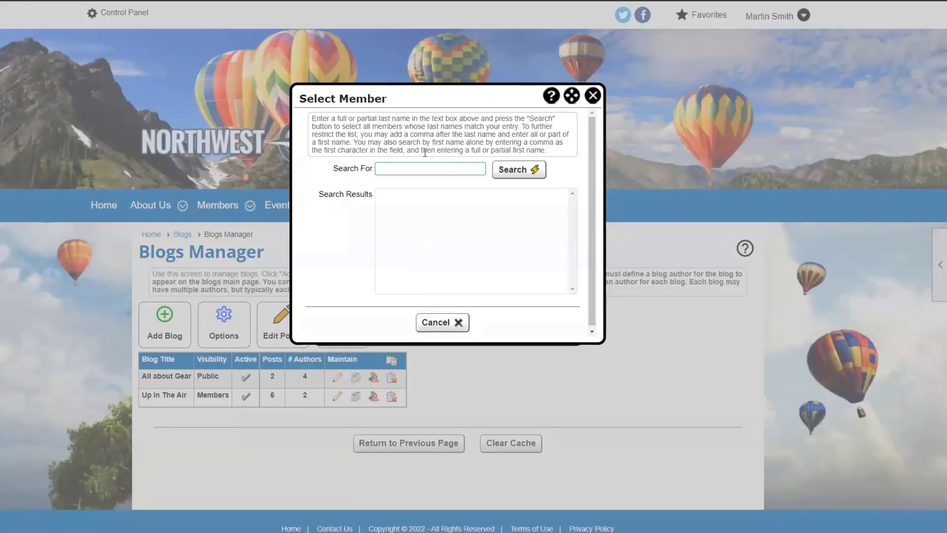
{"action": "left_click", "coordinate": [512, 170]}
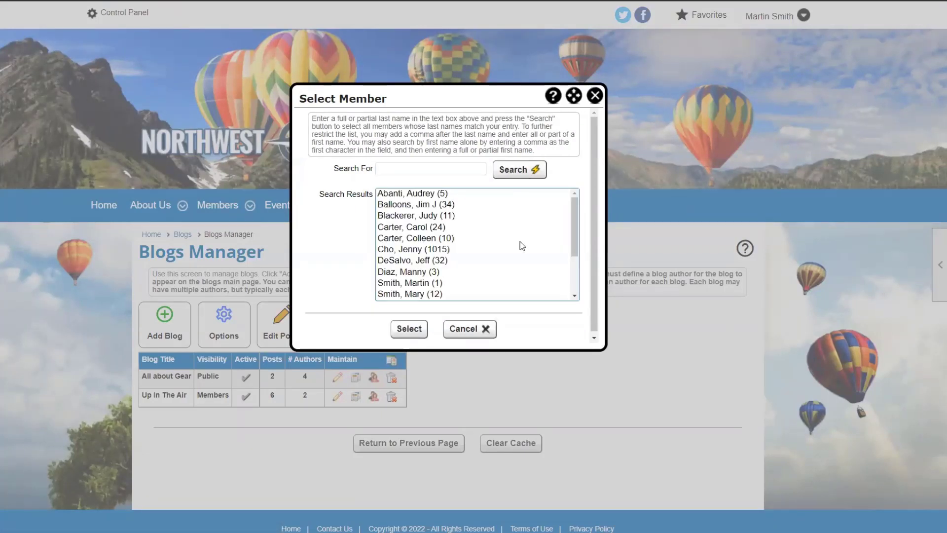
{"action": "left_click", "coordinate": [433, 272]}
{"action": "left_click", "coordinate": [414, 329]}
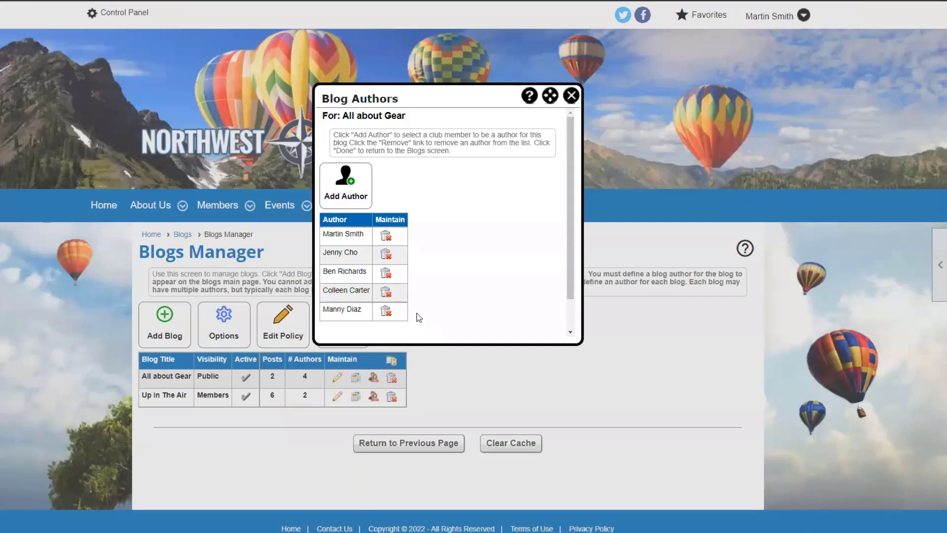
{"action": "scroll", "coordinate": [419, 315], "scroll_direction": "down", "scroll_amount": 2}
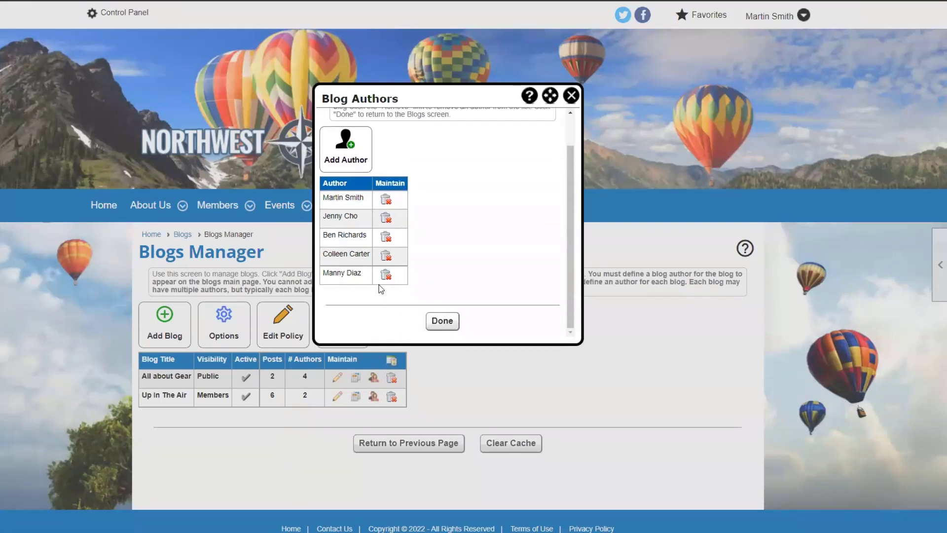
{"action": "left_click", "coordinate": [442, 322]}
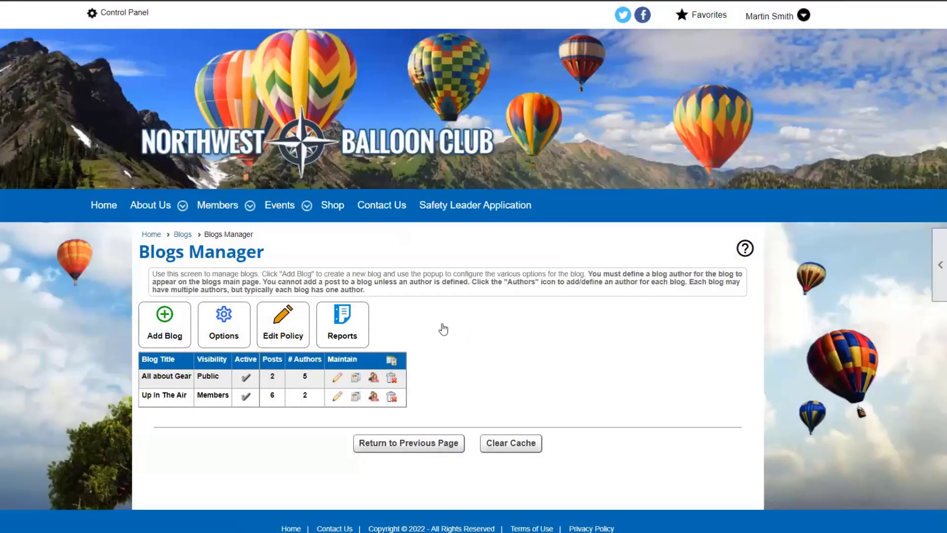
- Open the Post Manager for the All about Gear blog and check its subscribers and blog properties
{"action": "left_click", "coordinate": [358, 384]}
{"action": "scroll", "coordinate": [558, 375], "scroll_direction": "down", "scroll_amount": 2}
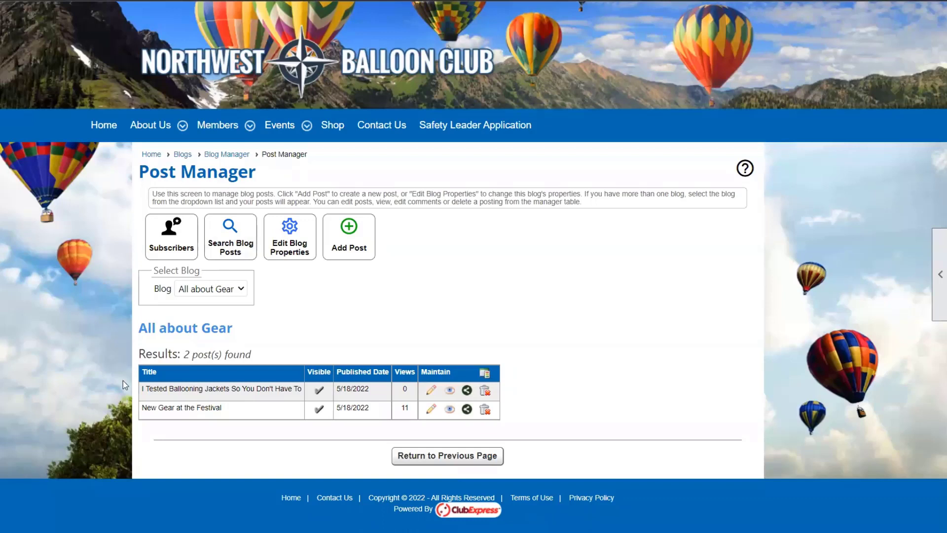
{"action": "left_click", "coordinate": [165, 239]}
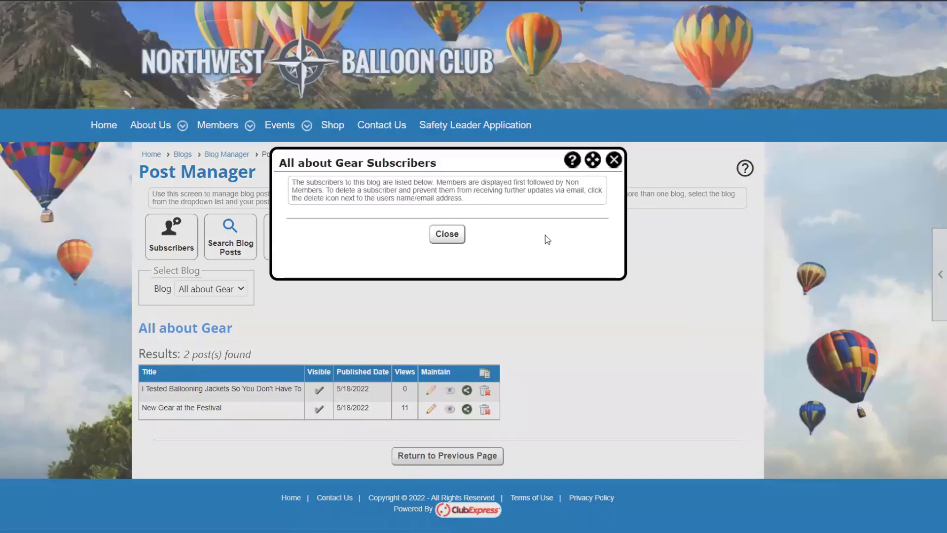
{"action": "left_click", "coordinate": [444, 235]}
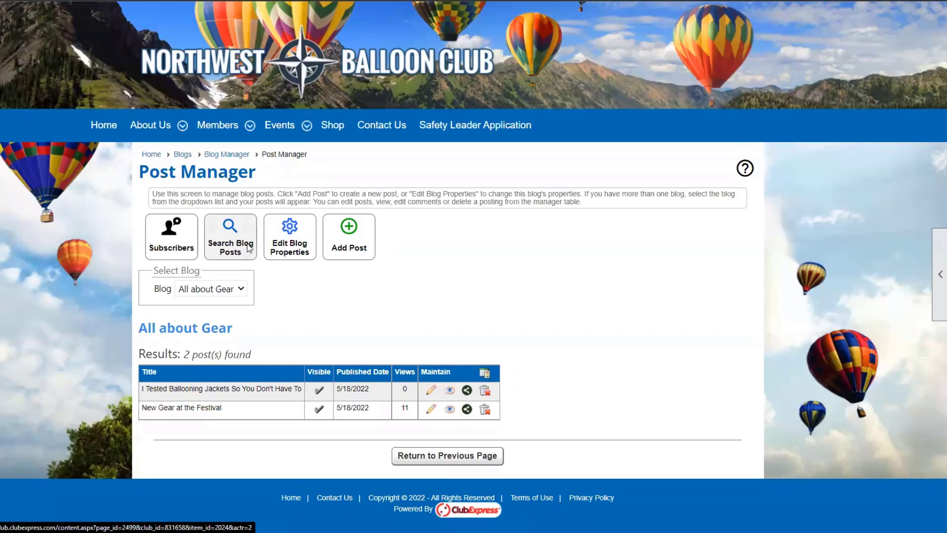
{"action": "left_click", "coordinate": [288, 235]}
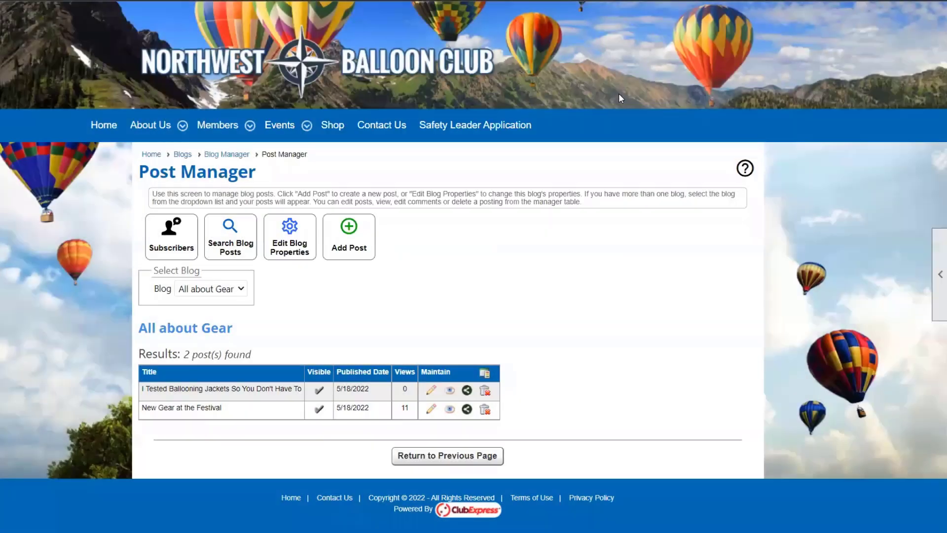
{"action": "left_click", "coordinate": [620, 91]}
- Open the Blogs function from the logged-in member's profile page
{"action": "scroll", "coordinate": [524, 422], "scroll_direction": "up", "scroll_amount": 2}
{"action": "left_click", "coordinate": [791, 20]}
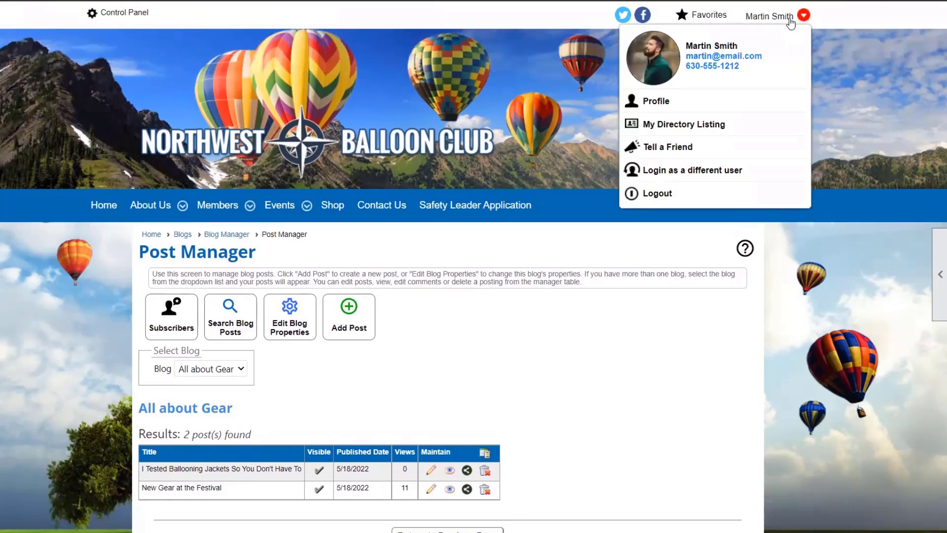
{"action": "left_click", "coordinate": [690, 115]}
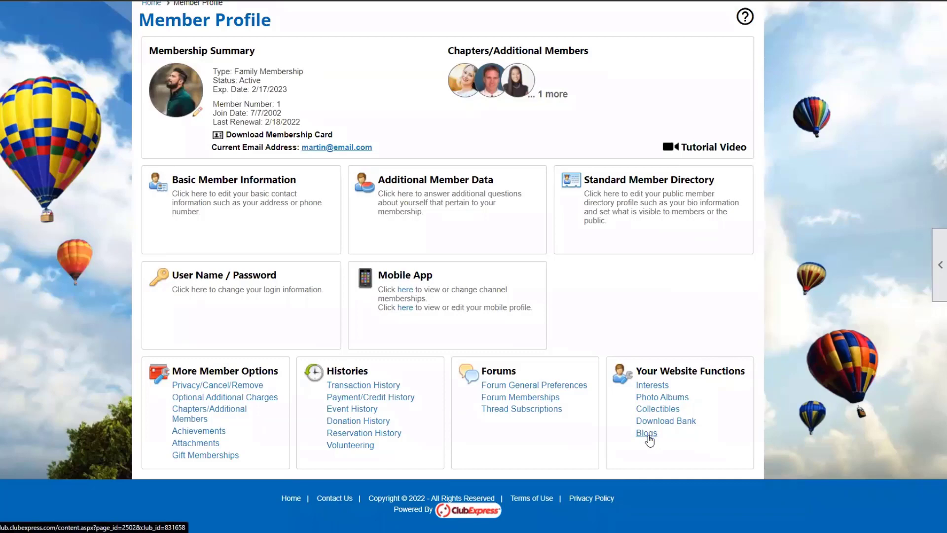
{"action": "left_click", "coordinate": [648, 435]}
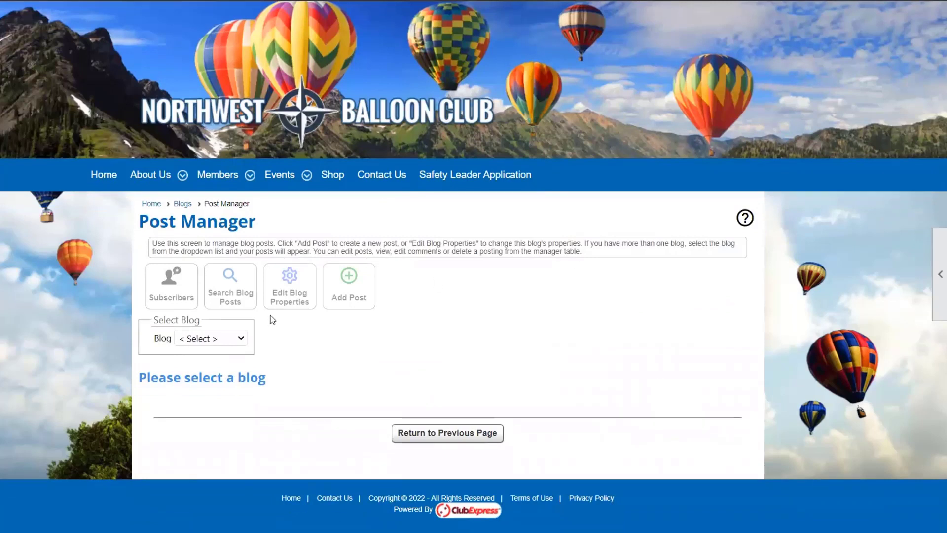
- List the posts of the All about Gear blog in the Post Manager
{"action": "left_click", "coordinate": [210, 337]}
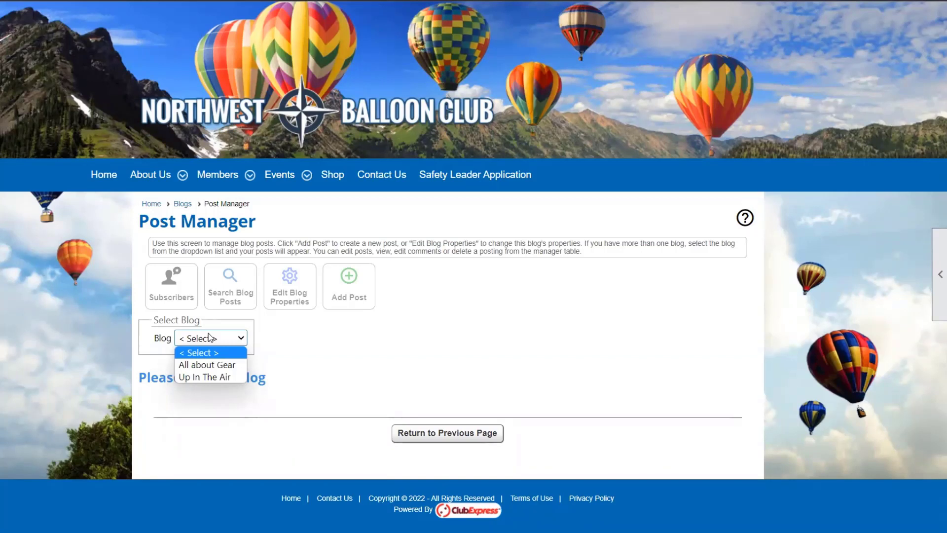
{"action": "left_click", "coordinate": [211, 365]}
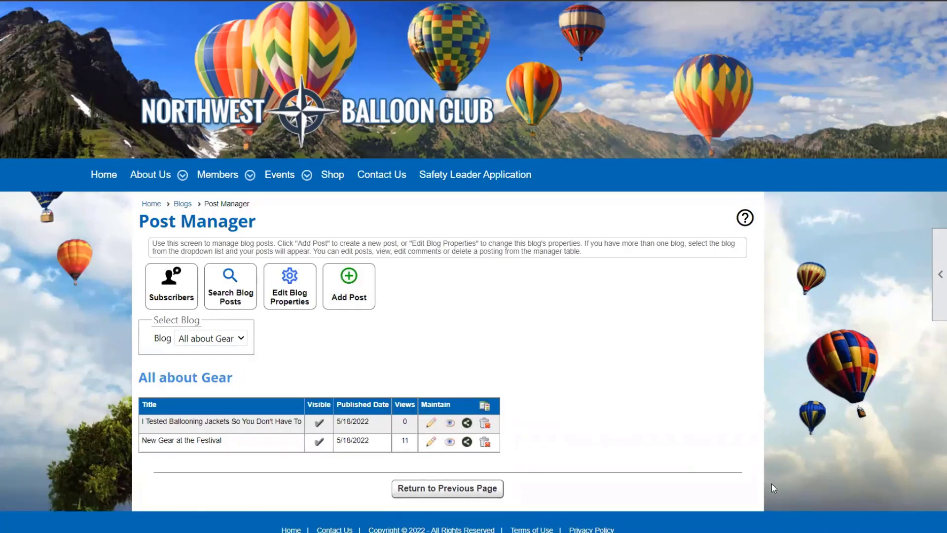
- Open the All about Gear blog from the members' Blogs page and read through its latest post
{"action": "scroll", "coordinate": [718, 446], "scroll_direction": "up", "scroll_amount": 2}
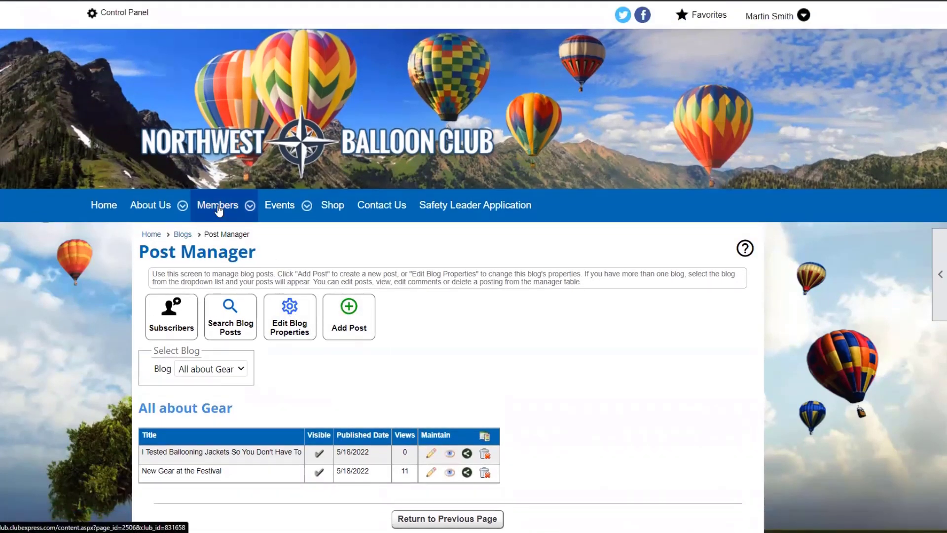
{"action": "mouse_move", "coordinate": [218, 209]}
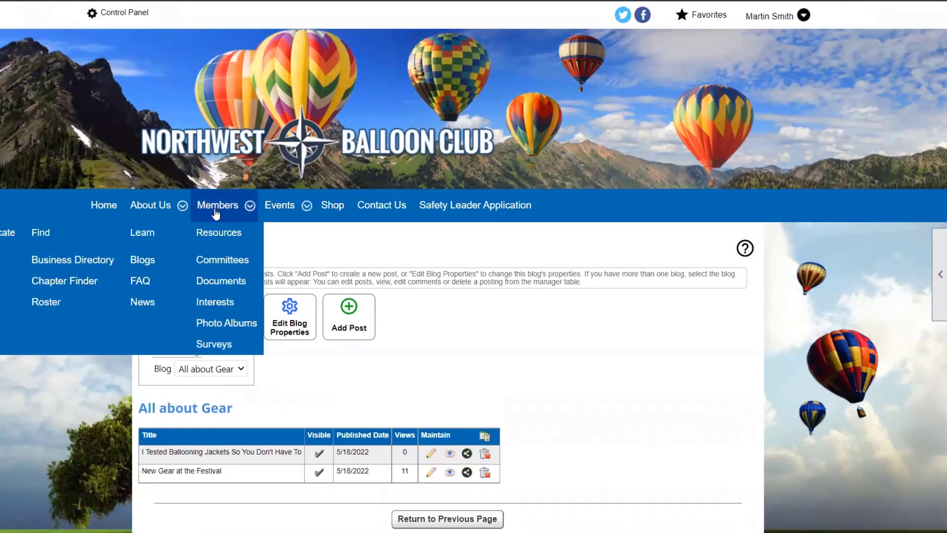
{"action": "left_click", "coordinate": [133, 269]}
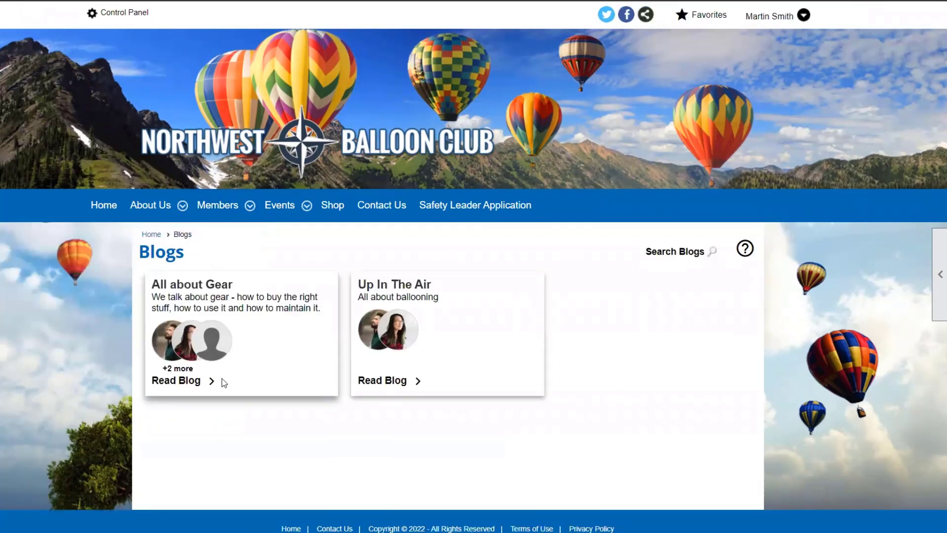
{"action": "left_click", "coordinate": [203, 383]}
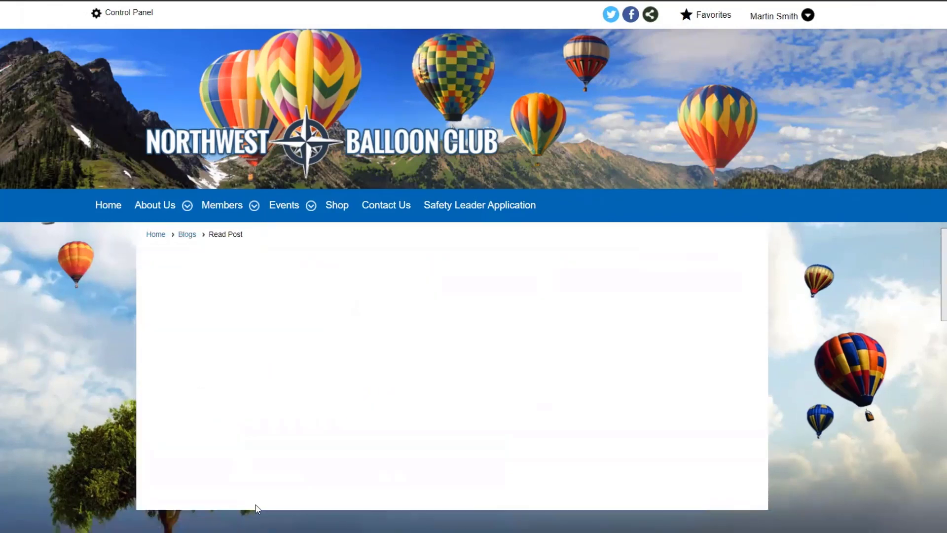
{"action": "scroll", "coordinate": [254, 466], "scroll_direction": "down", "scroll_amount": 3}
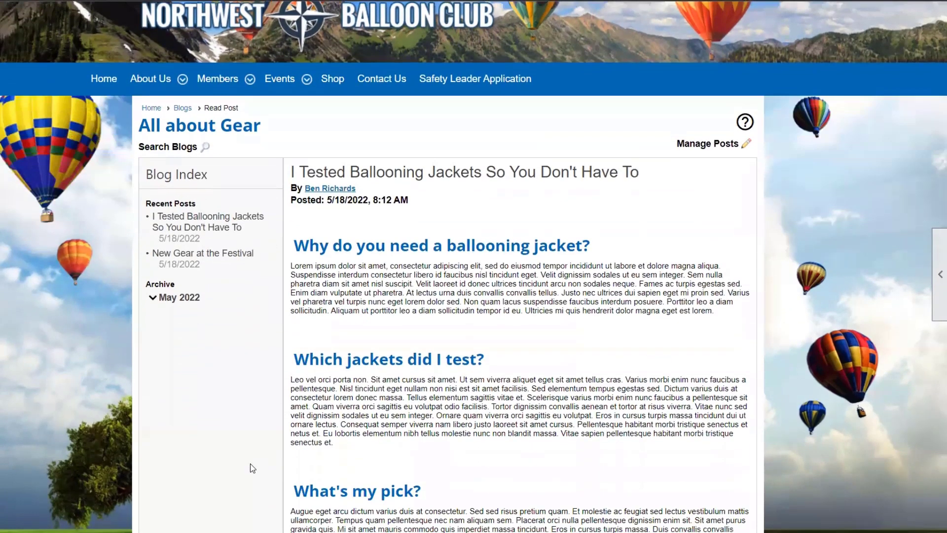
{"action": "scroll", "coordinate": [253, 468], "scroll_direction": "down", "scroll_amount": 2}
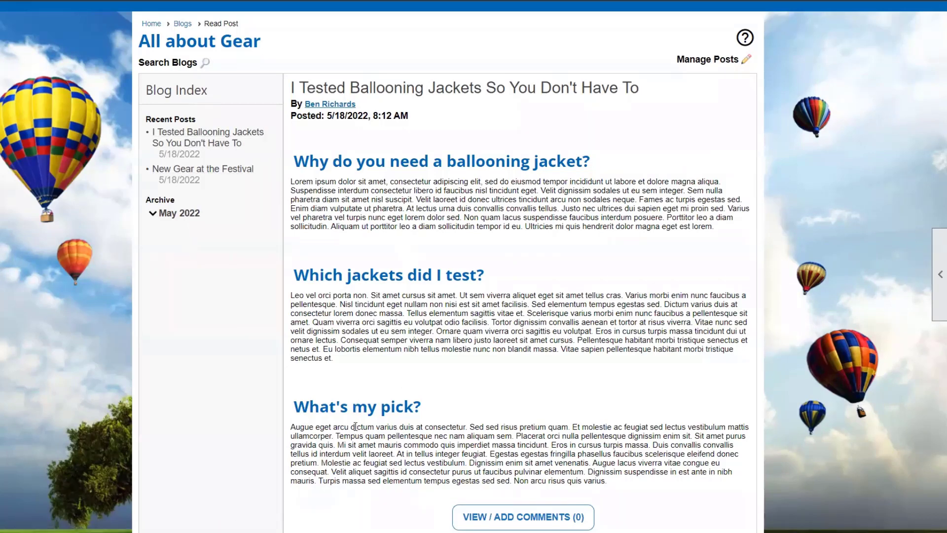
- Start a new All about Gear post titled "How to Write a Blog Post" and assign the second listed author
{"action": "left_click", "coordinate": [733, 69]}
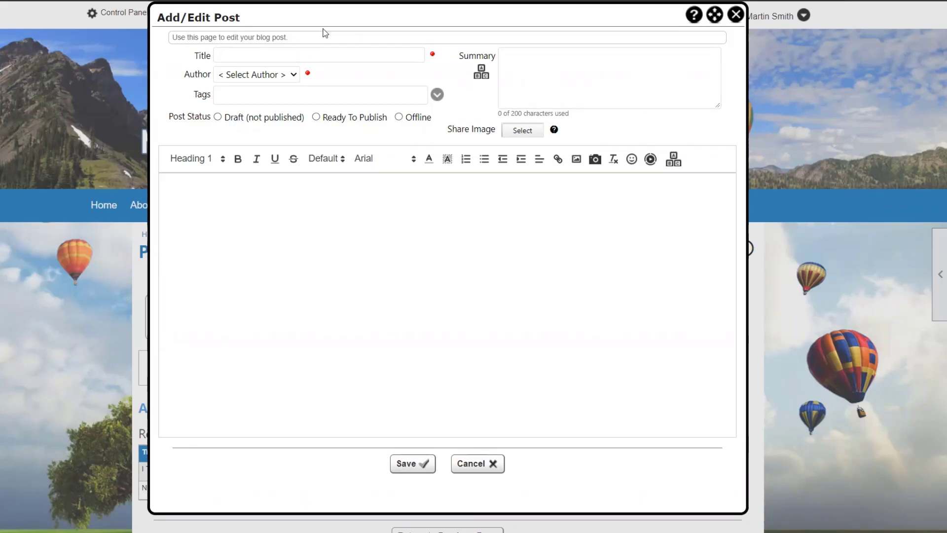
{"action": "left_click", "coordinate": [331, 59]}
{"action": "type", "text": "Ho"}
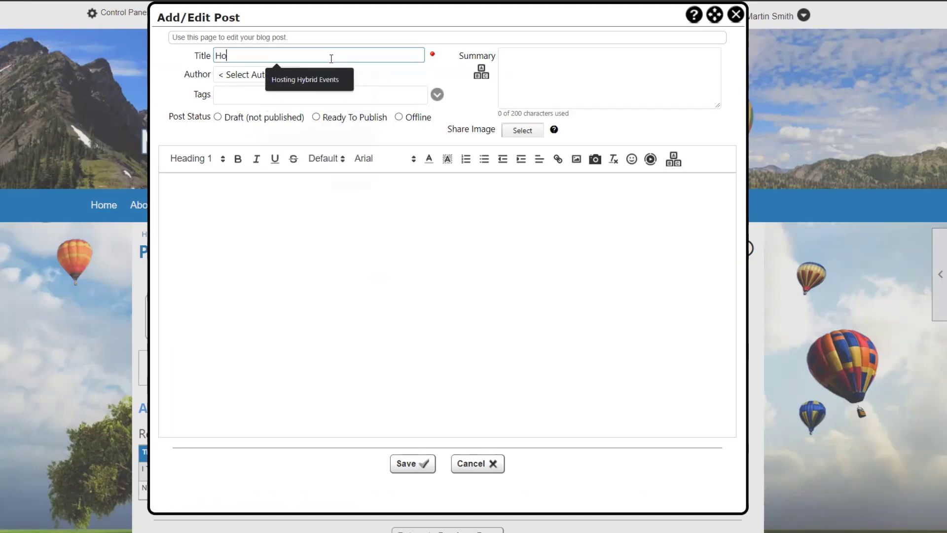
{"action": "type", "text": "w to Write a Blog Post"}
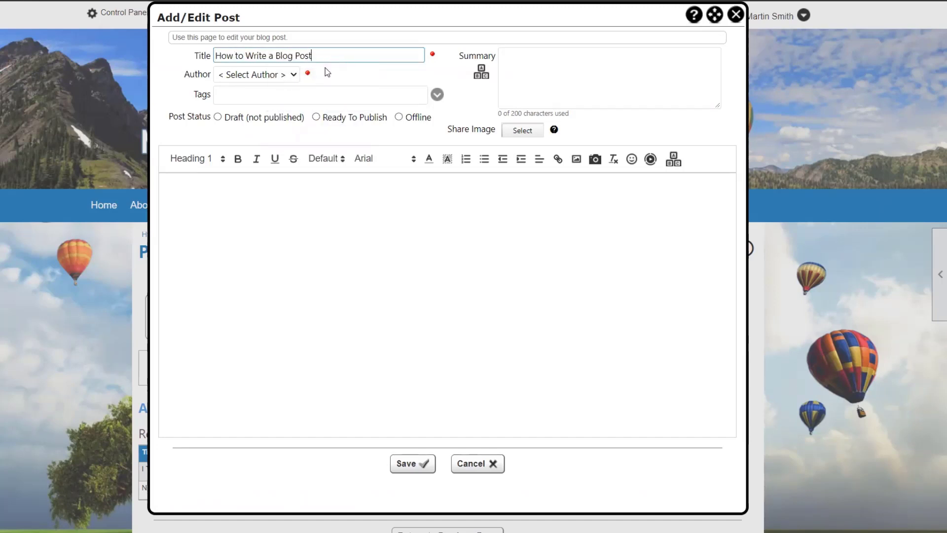
{"action": "left_click", "coordinate": [275, 74]}
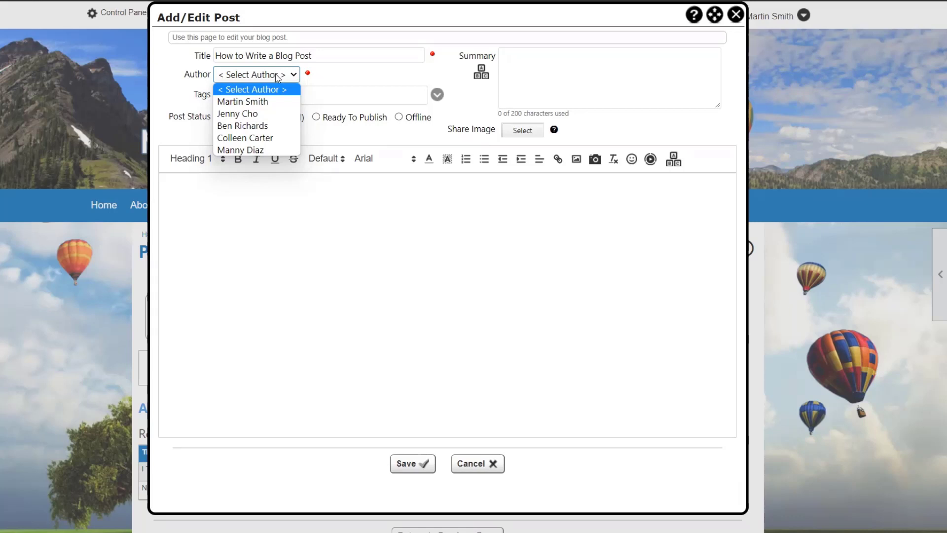
{"action": "left_click", "coordinate": [278, 116]}
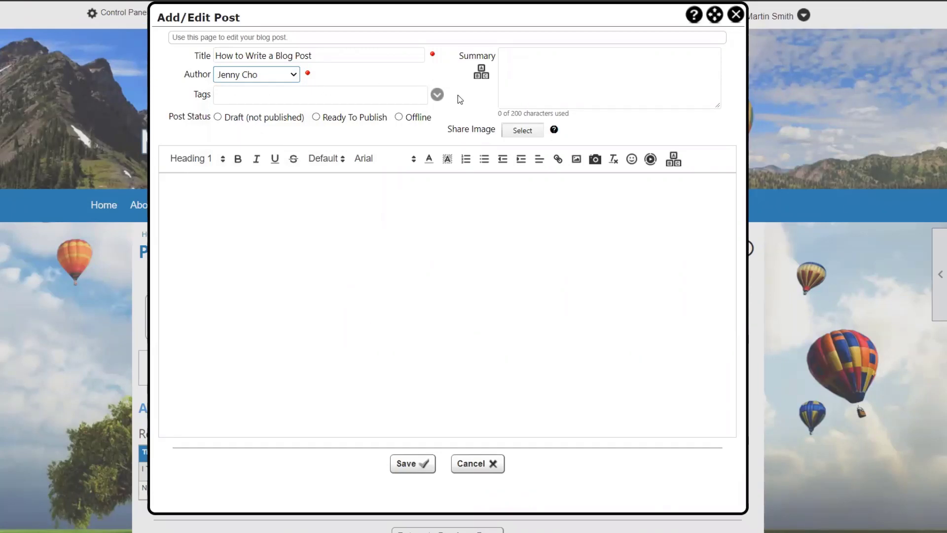
- Tag the new post with Mentoring and look through the remaining available tags
{"action": "left_click", "coordinate": [437, 94]}
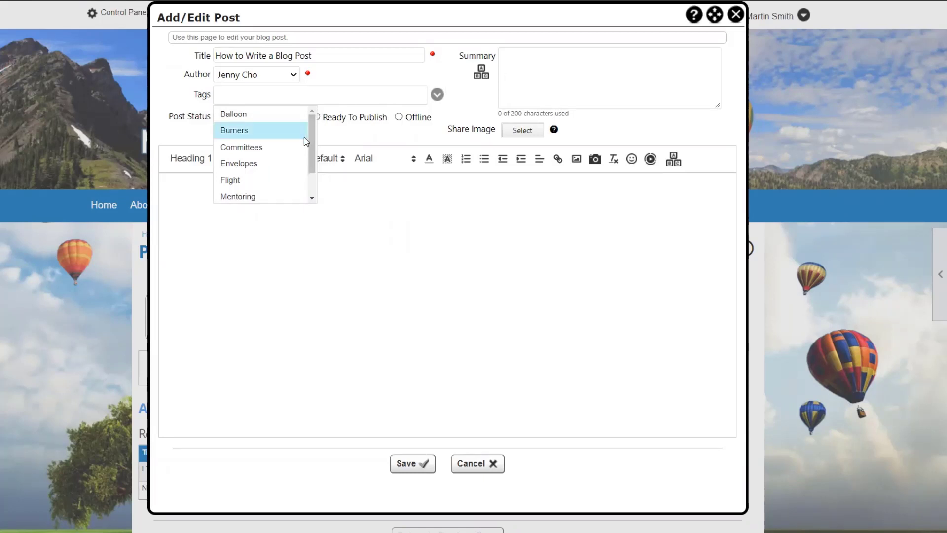
{"action": "left_click", "coordinate": [255, 195]}
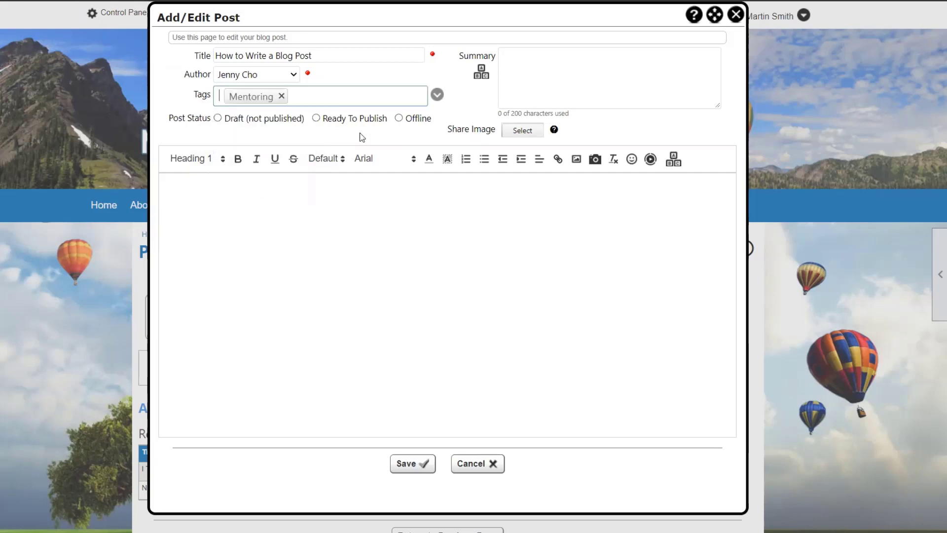
{"action": "left_click", "coordinate": [437, 95]}
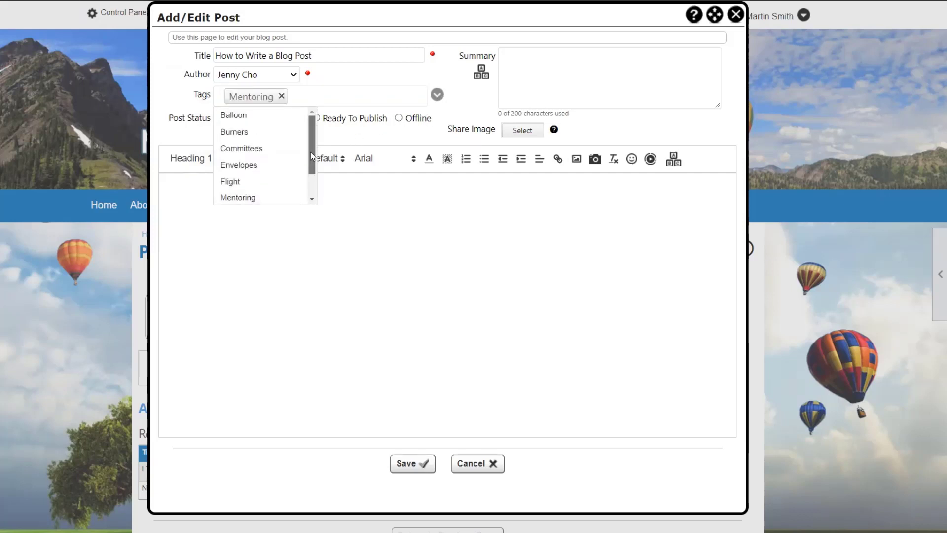
{"action": "left_click_drag", "start_coordinate": [310, 152], "coordinate": [311, 177]}
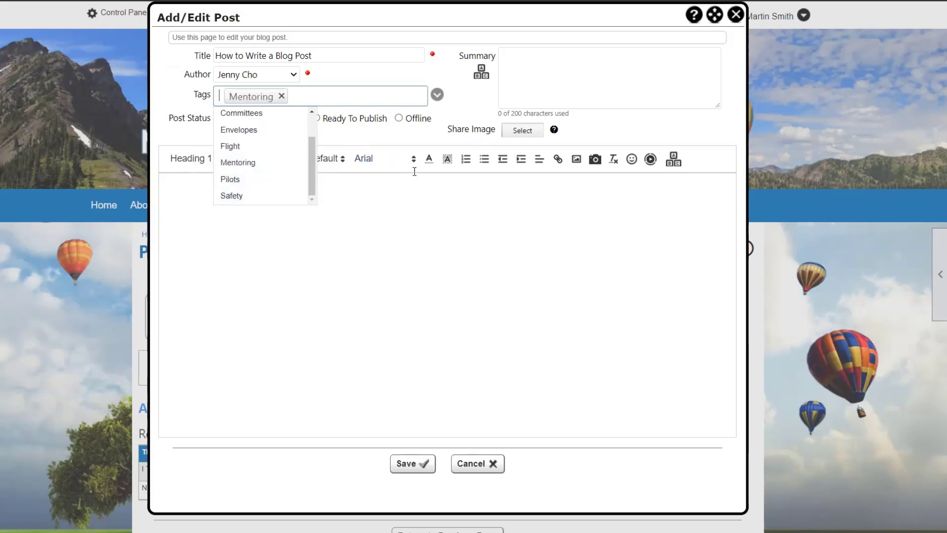
{"action": "left_click", "coordinate": [452, 113]}
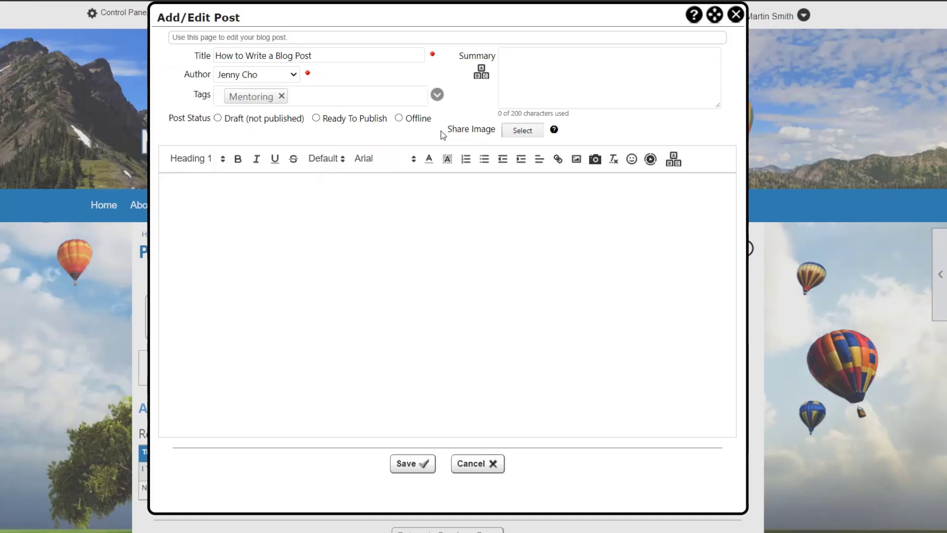
- Try the Draft and Offline post statuses and set the post to Ready To Publish
{"action": "left_click", "coordinate": [277, 121]}
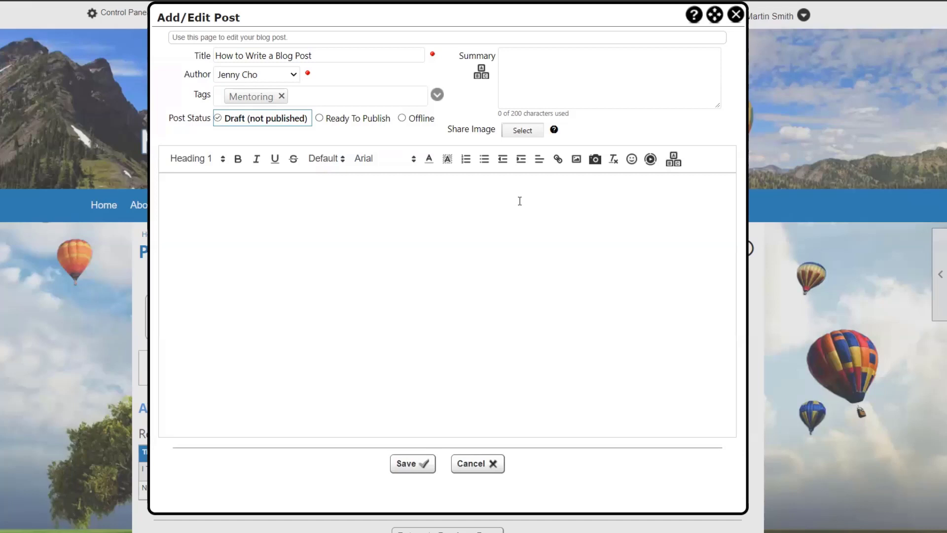
{"action": "left_click", "coordinate": [384, 118]}
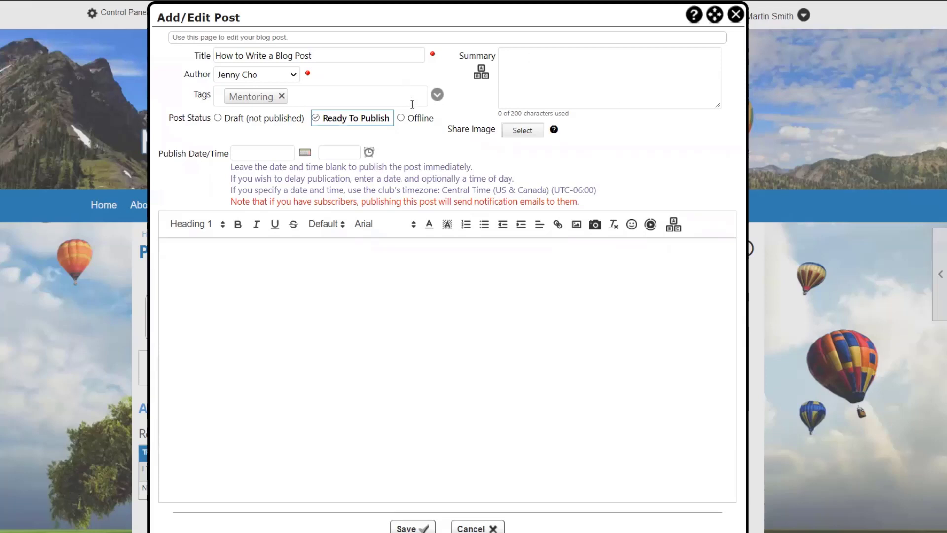
{"action": "left_click", "coordinate": [408, 118]}
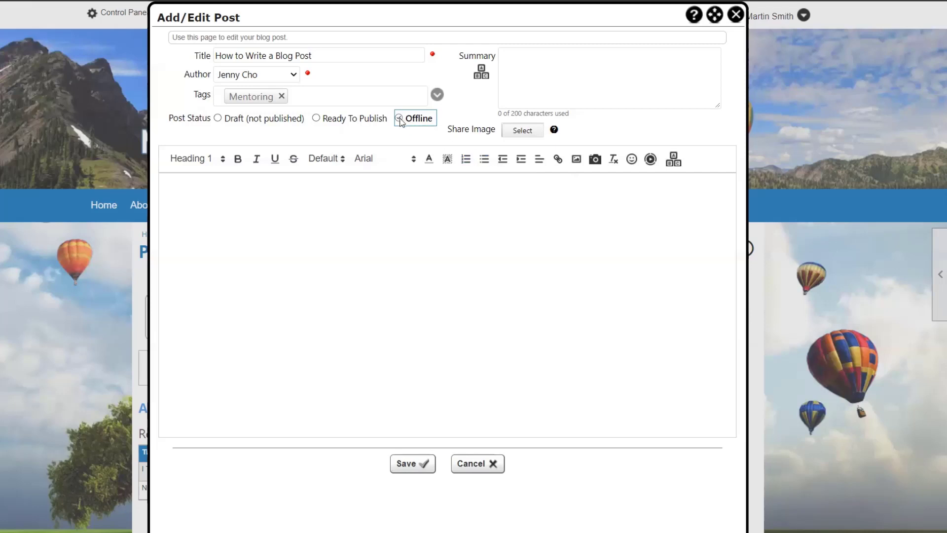
{"action": "left_click", "coordinate": [356, 122]}
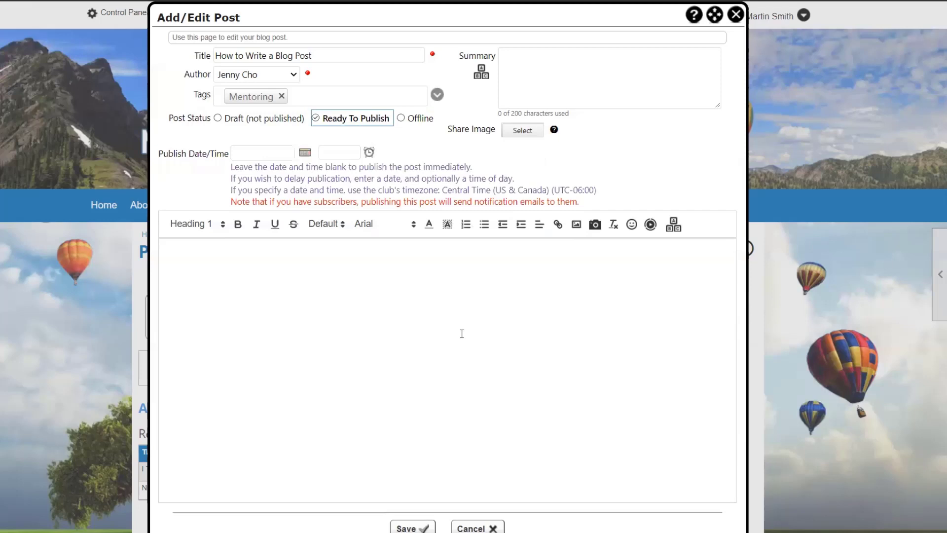
- Enter the post summary "Learn how to write a great post!"
{"action": "left_click", "coordinate": [538, 79]}
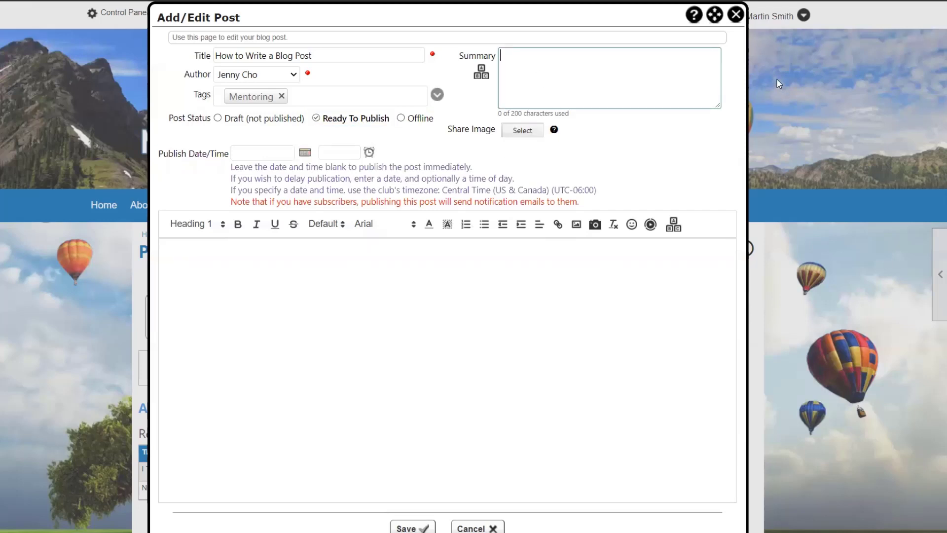
{"action": "type", "text": "Learn how to write "}
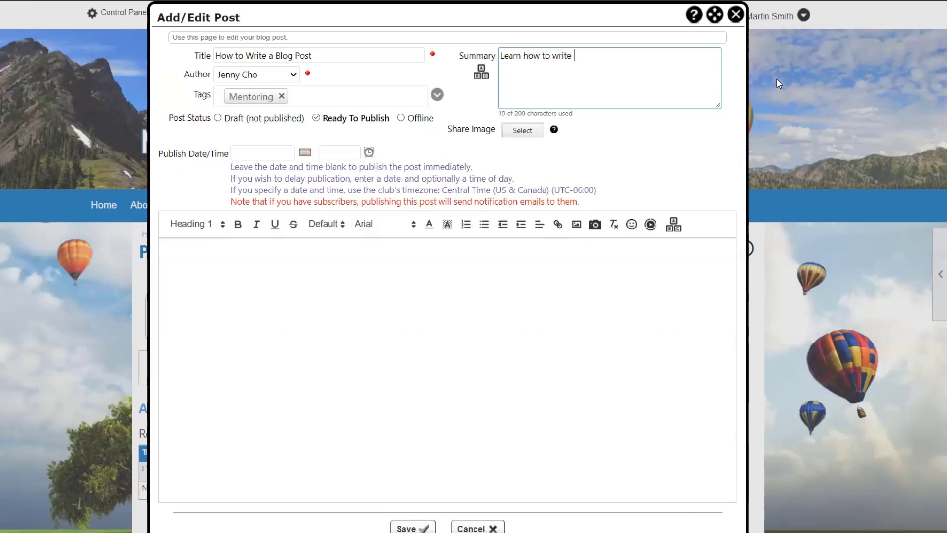
{"action": "type", "text": "a great post!"}
- Save the new post for immediate publication, leaving its body, share image and publish date blank
{"action": "left_click", "coordinate": [406, 288]}
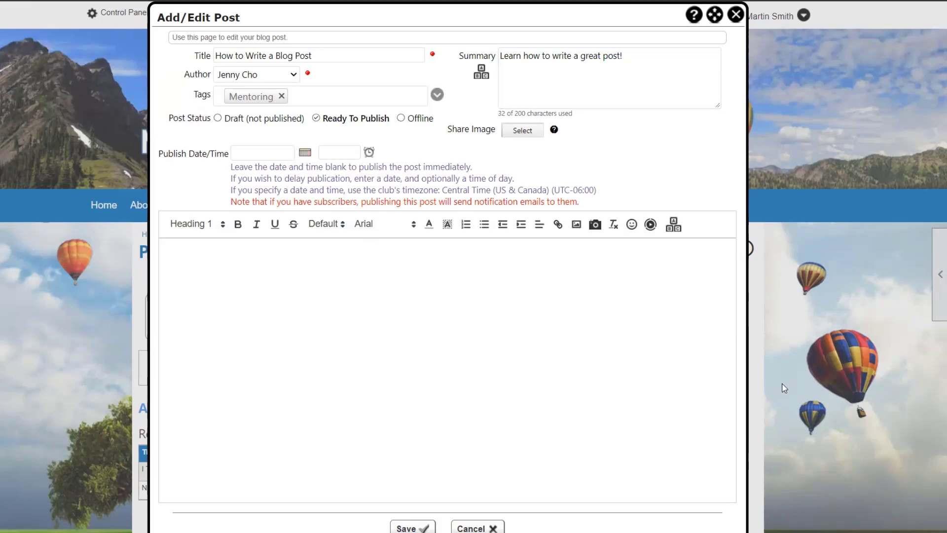
{"action": "scroll", "coordinate": [854, 319], "scroll_direction": "down", "scroll_amount": 2}
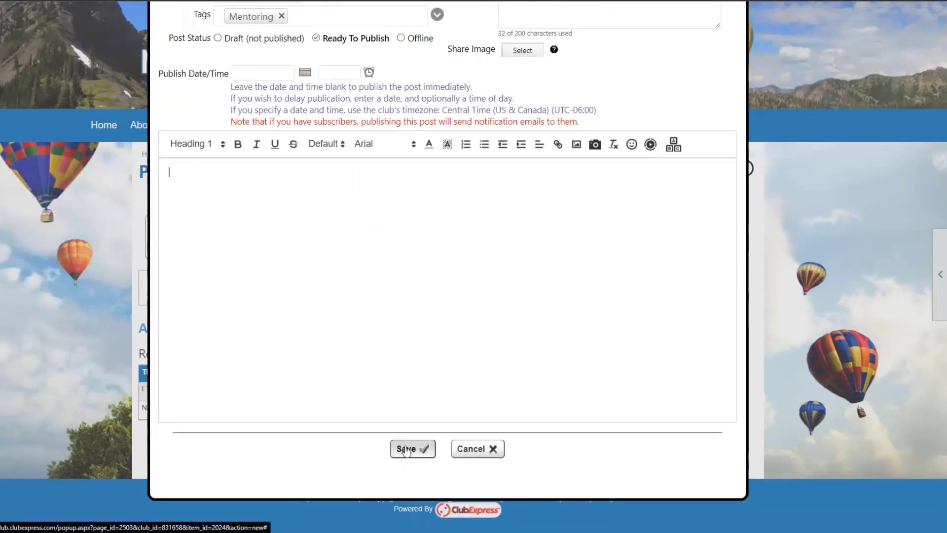
{"action": "scroll", "coordinate": [528, 197], "scroll_direction": "up", "scroll_amount": 2}
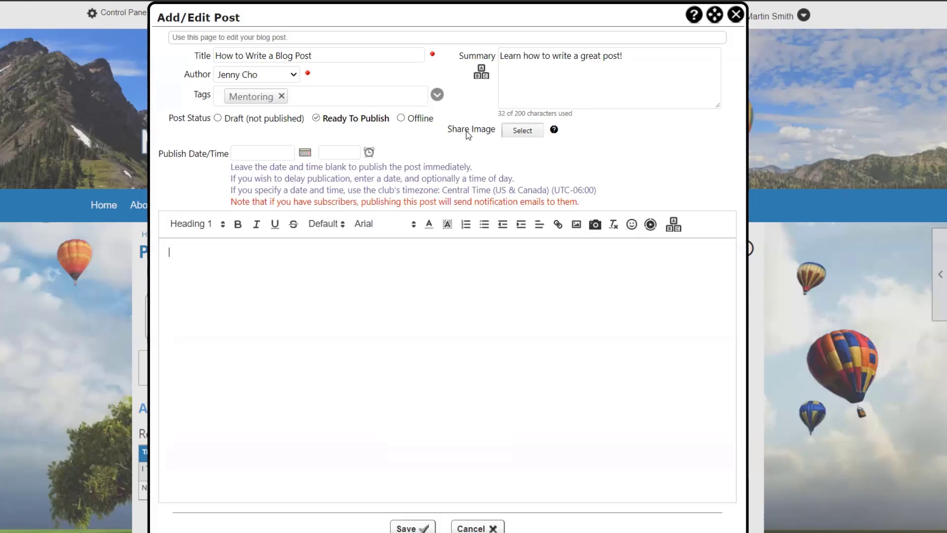
{"action": "scroll", "coordinate": [535, 157], "scroll_direction": "down", "scroll_amount": 2}
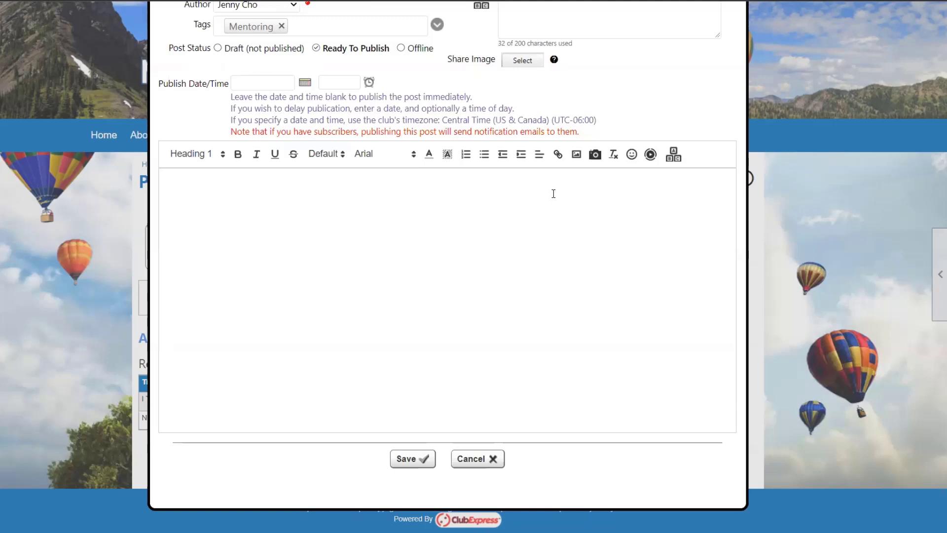
{"action": "left_click", "coordinate": [417, 459]}
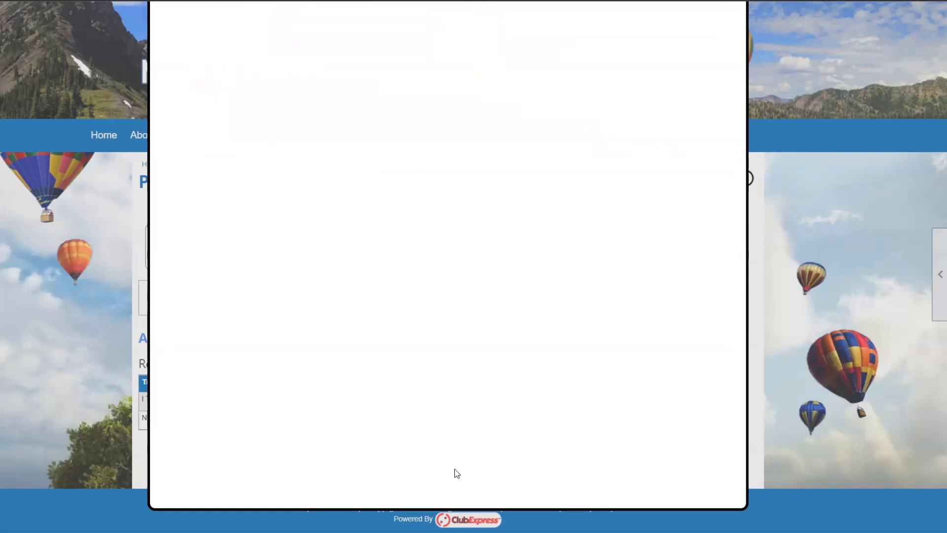
- Open the How to Write a Blog Post entry from the home page's Recent Blogs list and view the published post
{"action": "scroll", "coordinate": [435, 430], "scroll_direction": "down", "scroll_amount": 3}
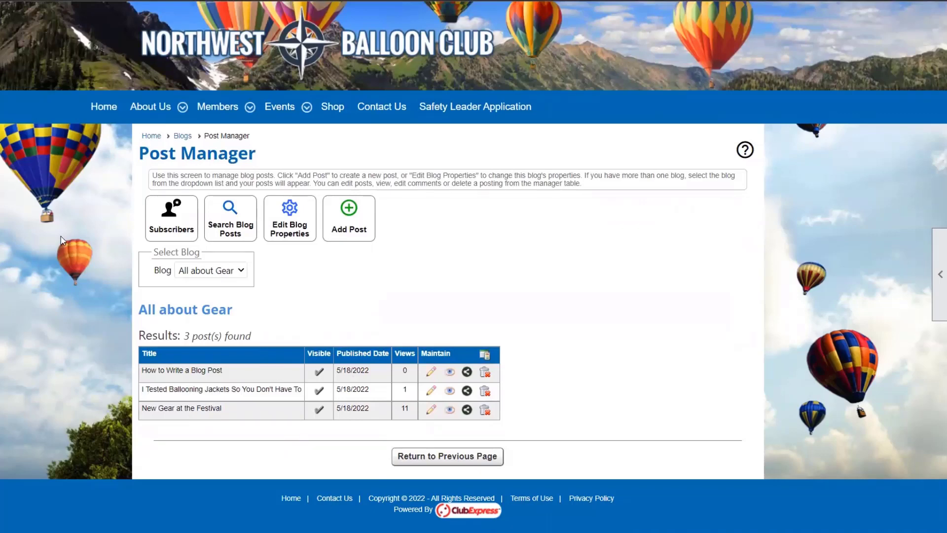
{"action": "scroll", "coordinate": [61, 235], "scroll_direction": "up", "scroll_amount": 2}
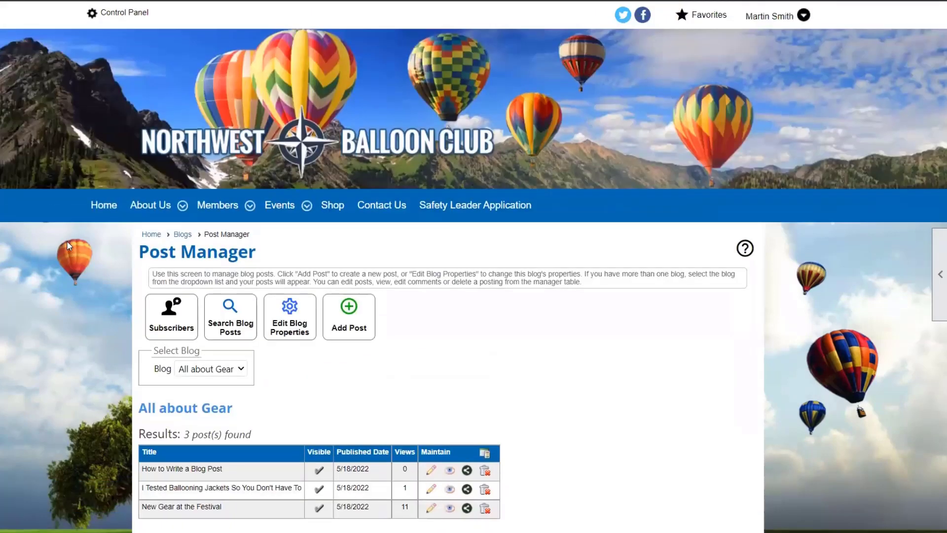
{"action": "left_click", "coordinate": [105, 213]}
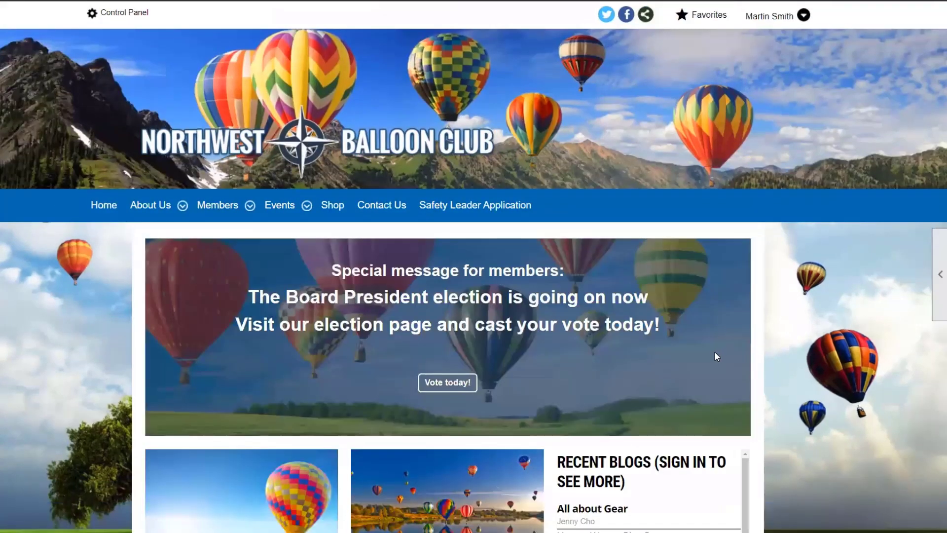
{"action": "scroll", "coordinate": [715, 353], "scroll_direction": "down", "scroll_amount": 1}
{"action": "scroll", "coordinate": [721, 356], "scroll_direction": "down", "scroll_amount": 4}
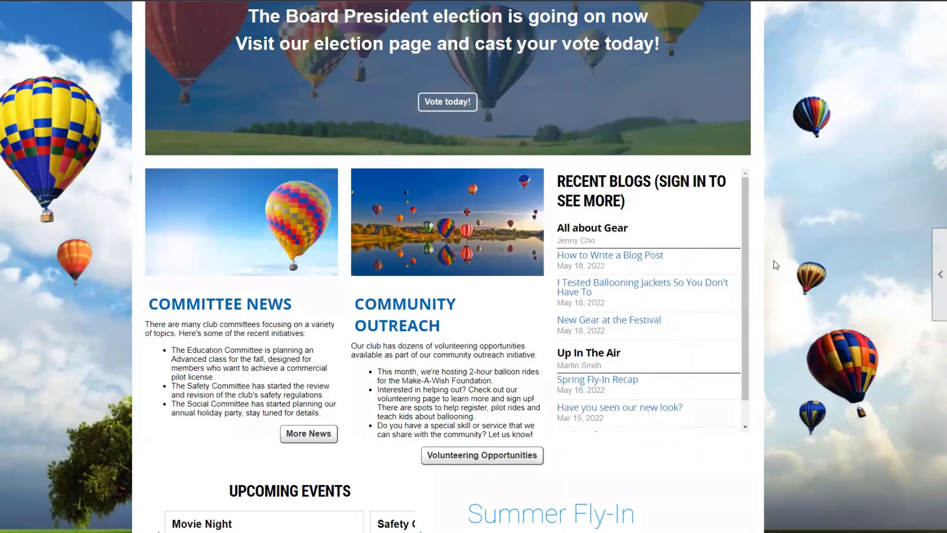
{"action": "scroll", "coordinate": [662, 198], "scroll_direction": "down", "scroll_amount": 1}
{"action": "scroll", "coordinate": [659, 181], "scroll_direction": "up", "scroll_amount": 1}
{"action": "left_click", "coordinate": [614, 260]}
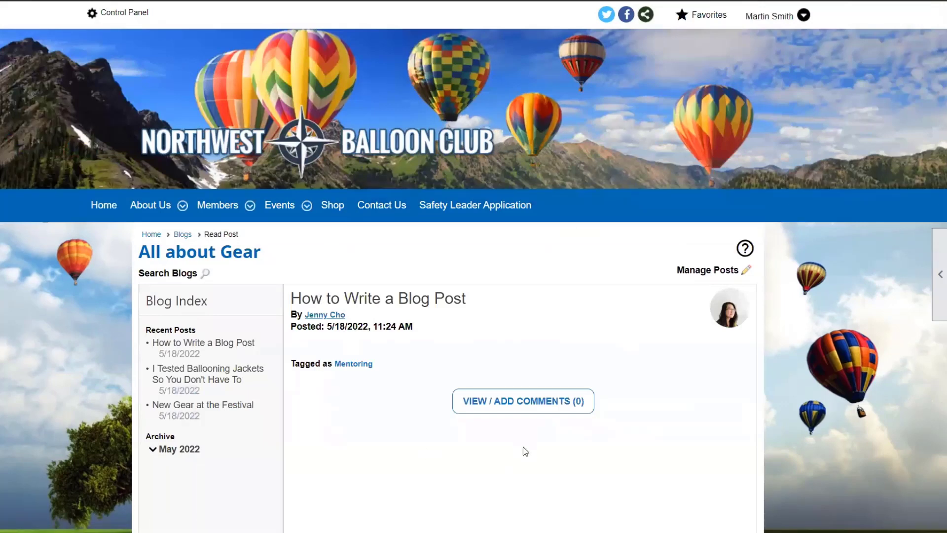
{"action": "scroll", "coordinate": [525, 445], "scroll_direction": "down", "scroll_amount": 3}
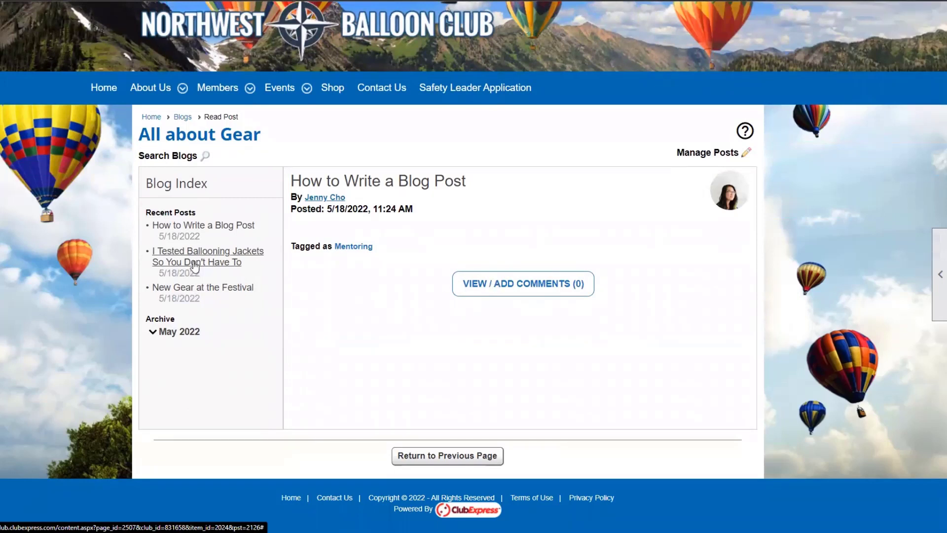
- View the New Gear at the Festival post and expand the May 2022 archive in the All about Gear blog
{"action": "left_click", "coordinate": [199, 293]}
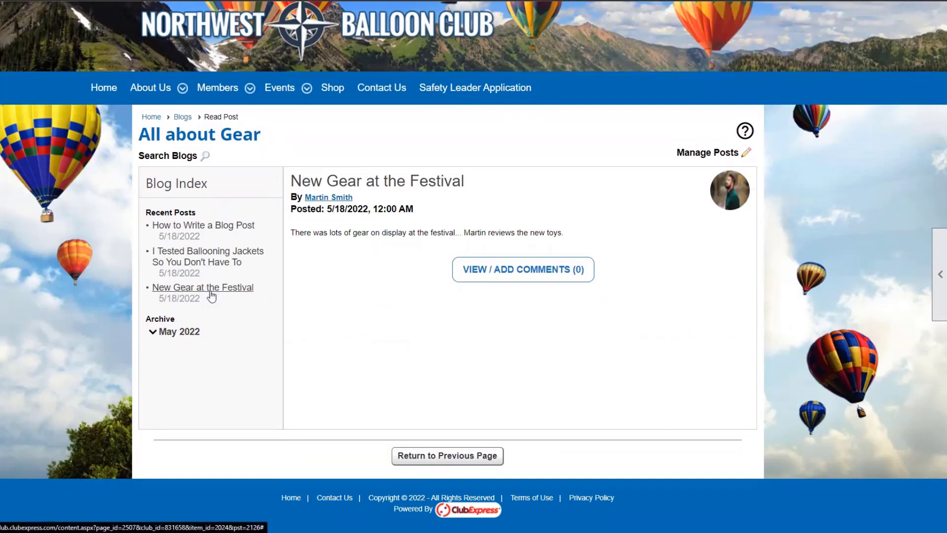
{"action": "left_click", "coordinate": [177, 334]}
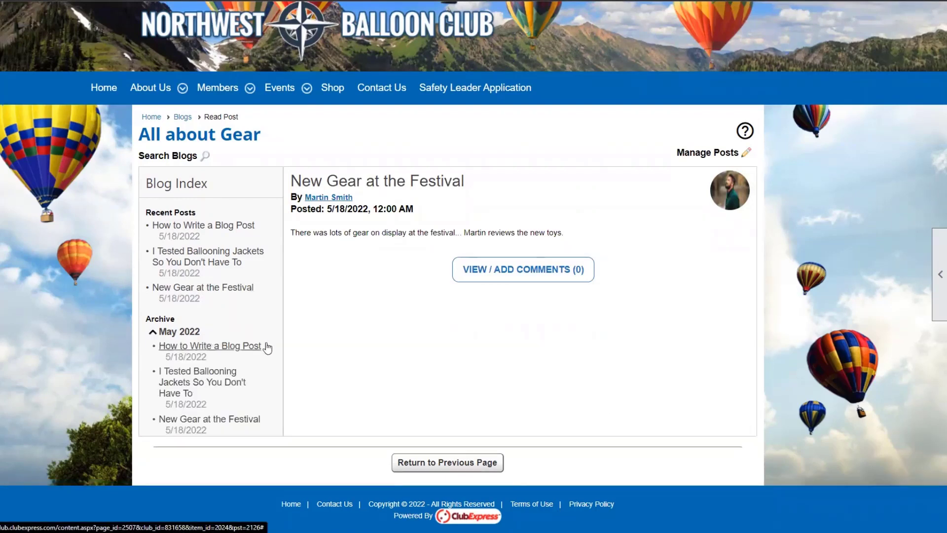
{"action": "scroll", "coordinate": [207, 387], "scroll_direction": "down", "scroll_amount": 1}
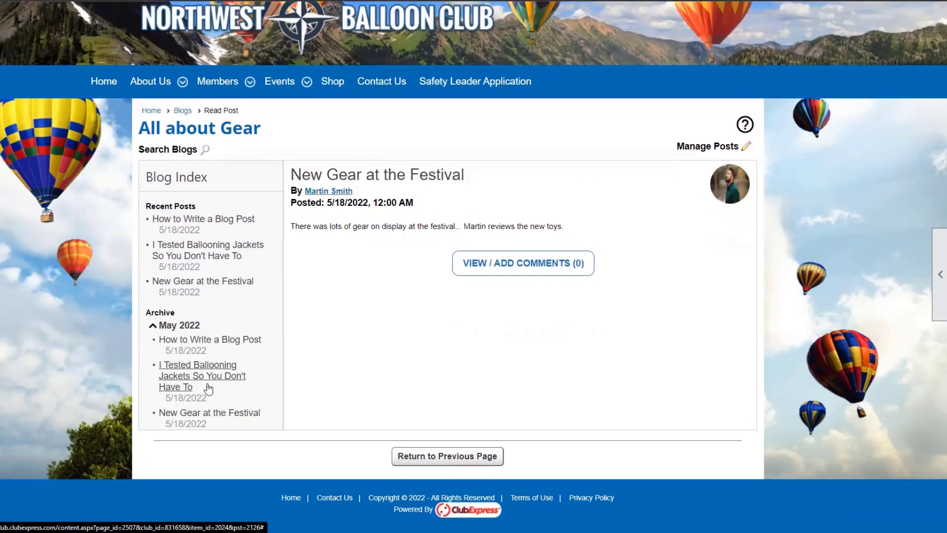
- Open the Up In The Air blog, view its Looking for volunteers! post and expand the September 2020 archive
{"action": "left_click", "coordinate": [183, 111]}
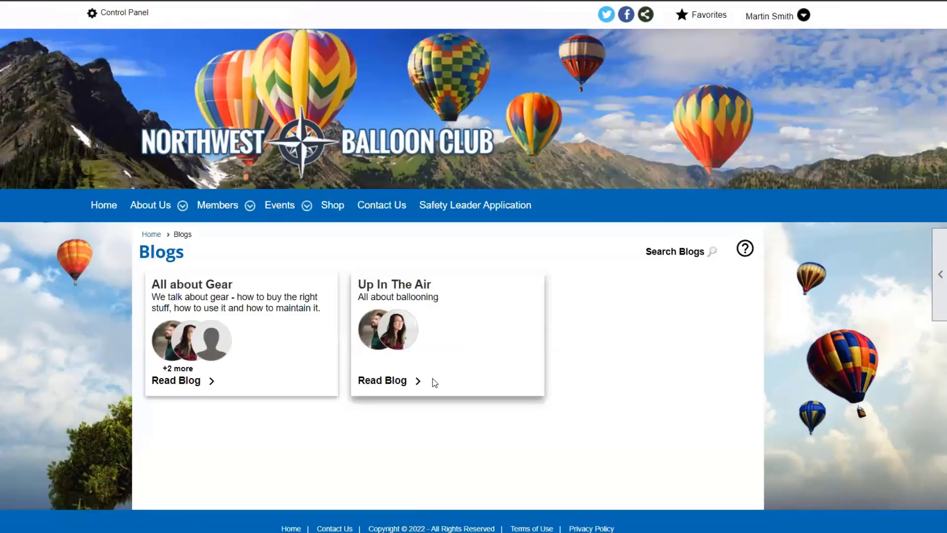
{"action": "left_click", "coordinate": [401, 380]}
{"action": "scroll", "coordinate": [508, 395], "scroll_direction": "down", "scroll_amount": 5}
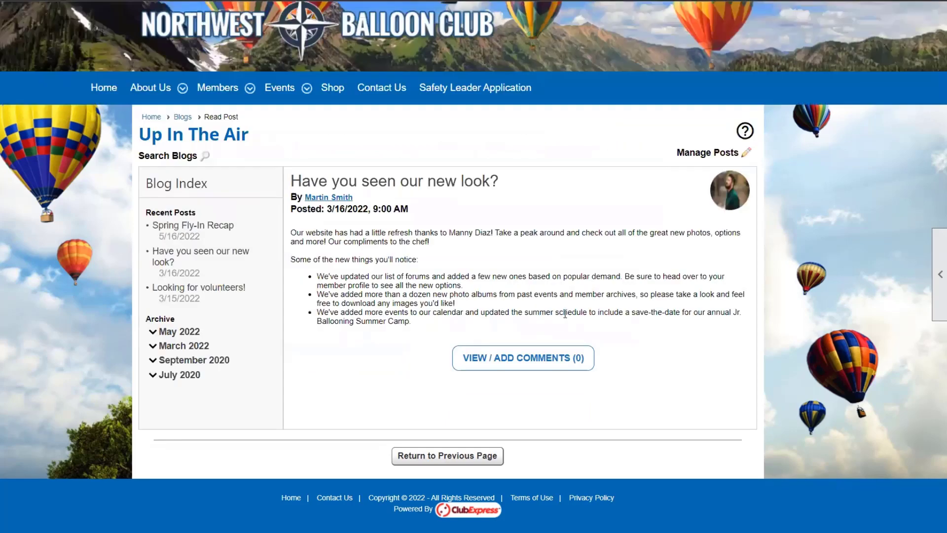
{"action": "left_click", "coordinate": [199, 287]}
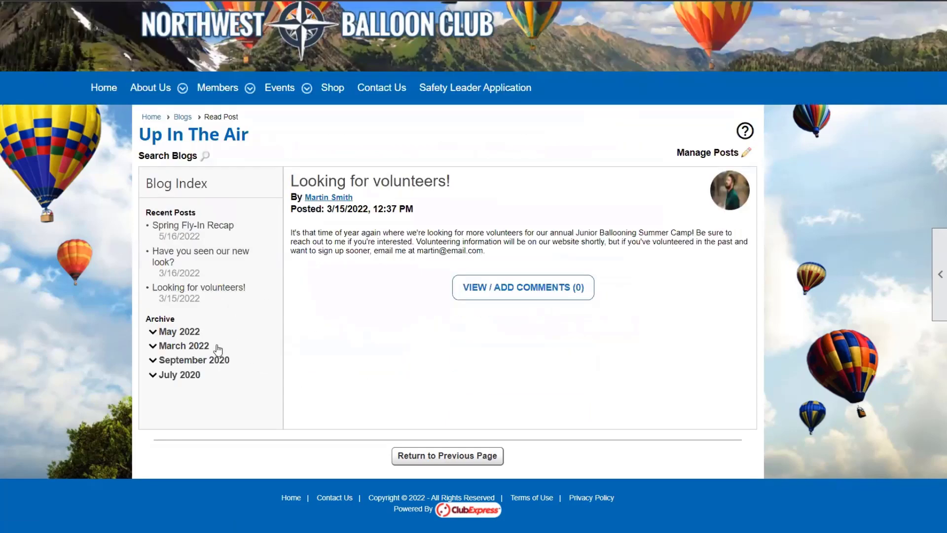
{"action": "left_click", "coordinate": [190, 361]}
{"action": "scroll", "coordinate": [206, 393], "scroll_direction": "down", "scroll_amount": 1}
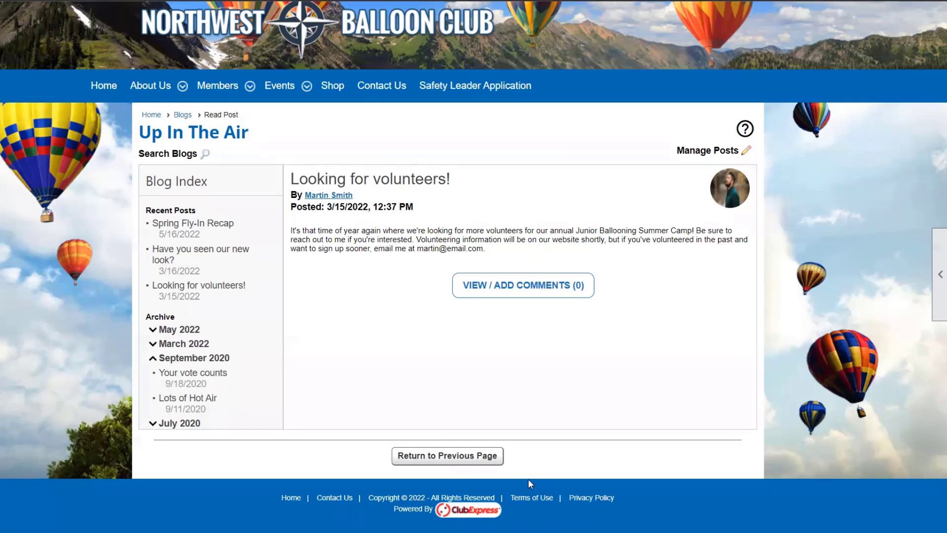
- Add the comment "I can volunteer!" to the Looking for volunteers! post, keeping the default handle
{"action": "left_click", "coordinate": [552, 288]}
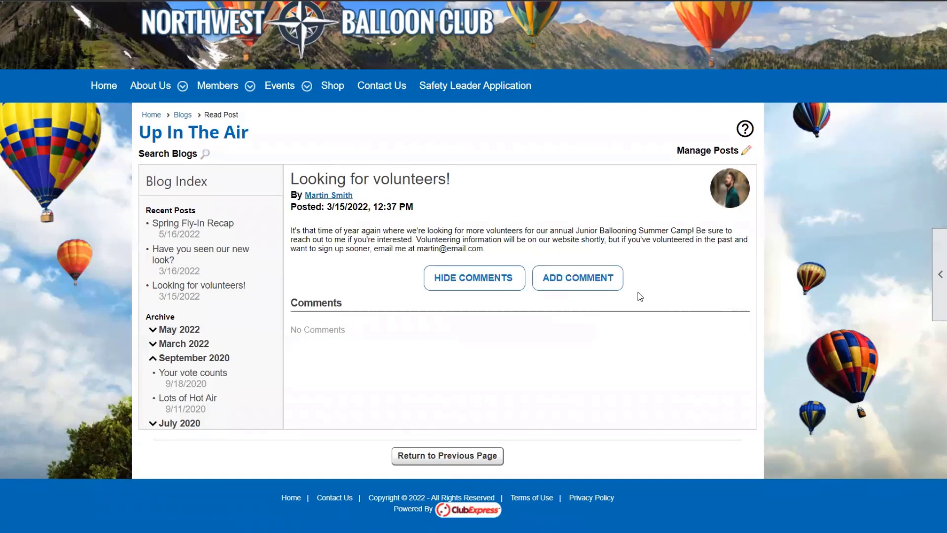
{"action": "left_click", "coordinate": [592, 277]}
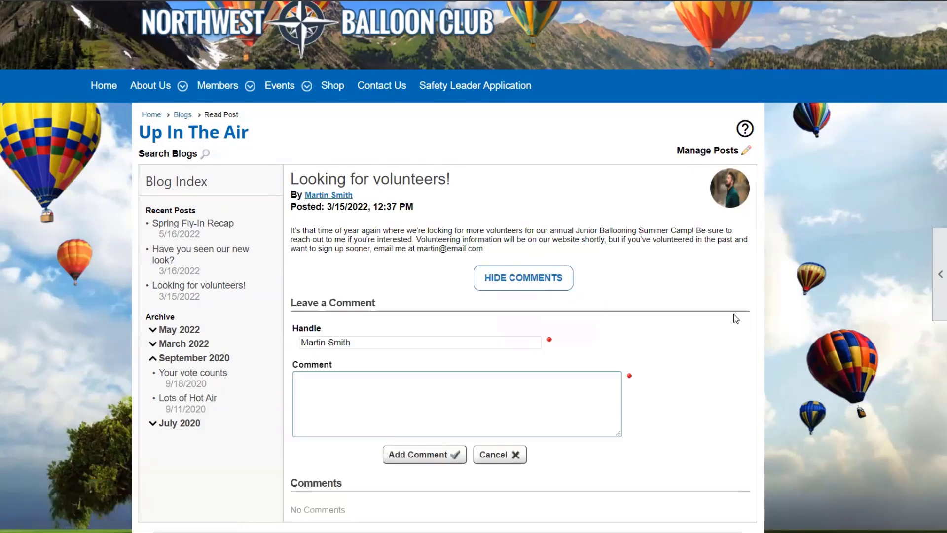
{"action": "scroll", "coordinate": [733, 313], "scroll_direction": "down", "scroll_amount": 2}
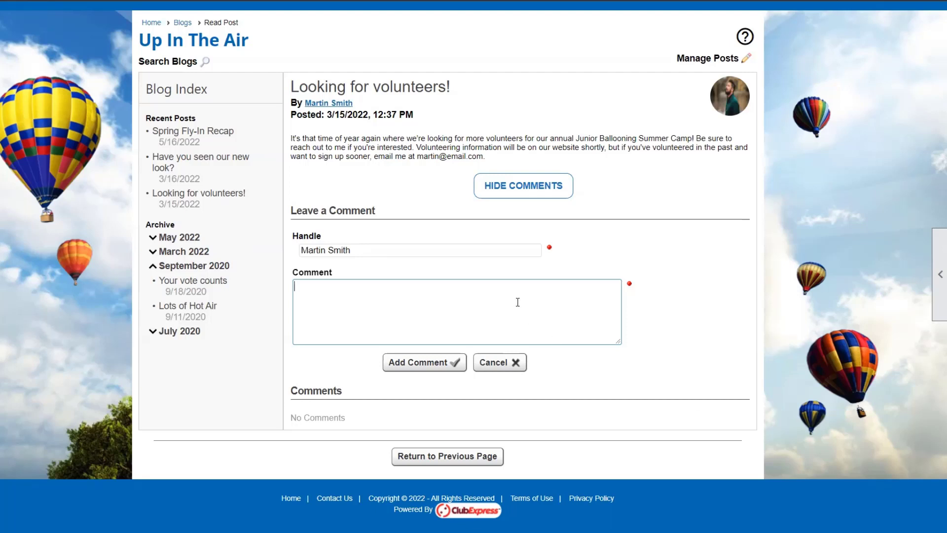
{"action": "type", "text": "can volunteer!"}
{"action": "left_click", "coordinate": [422, 367]}
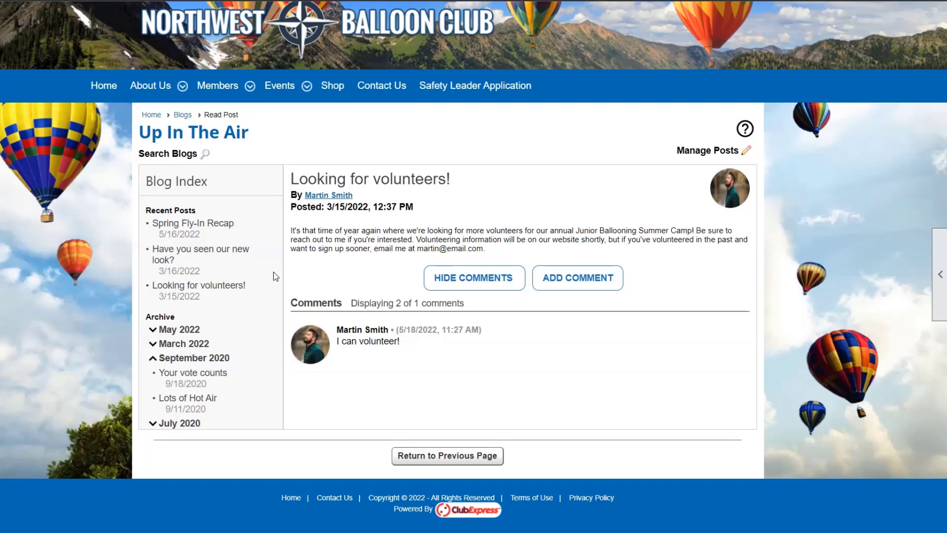
- Return to the home page and open its active main version, Launch Version #21, for editing from the Versions Manager
{"action": "scroll", "coordinate": [273, 271], "scroll_direction": "up", "scroll_amount": 3}
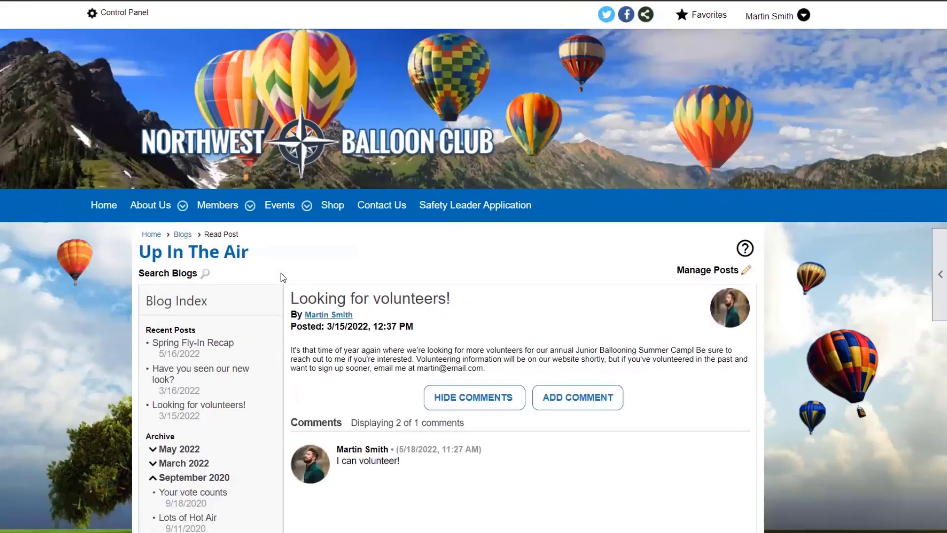
{"action": "left_click", "coordinate": [95, 208]}
{"action": "scroll", "coordinate": [277, 268], "scroll_direction": "down", "scroll_amount": 3}
{"action": "scroll", "coordinate": [278, 269], "scroll_direction": "down", "scroll_amount": 5}
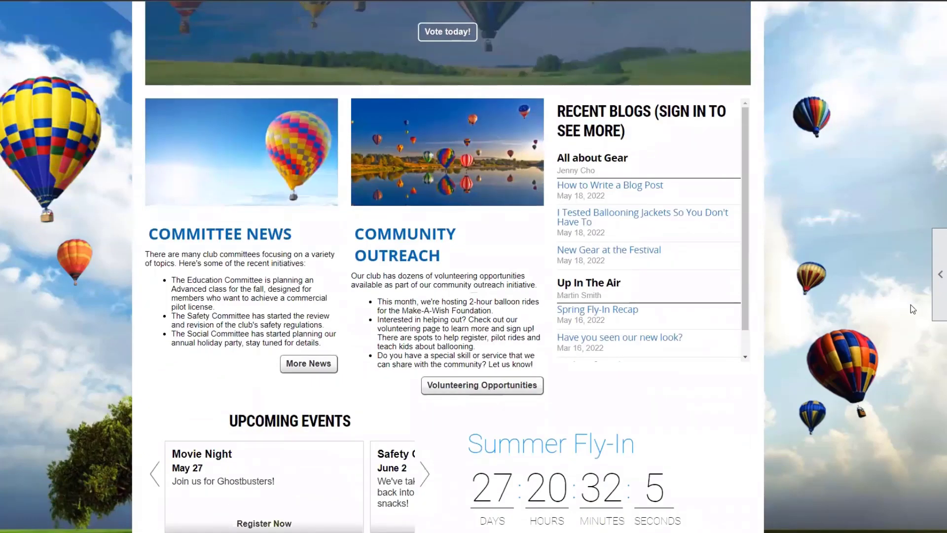
{"action": "left_click", "coordinate": [940, 274]}
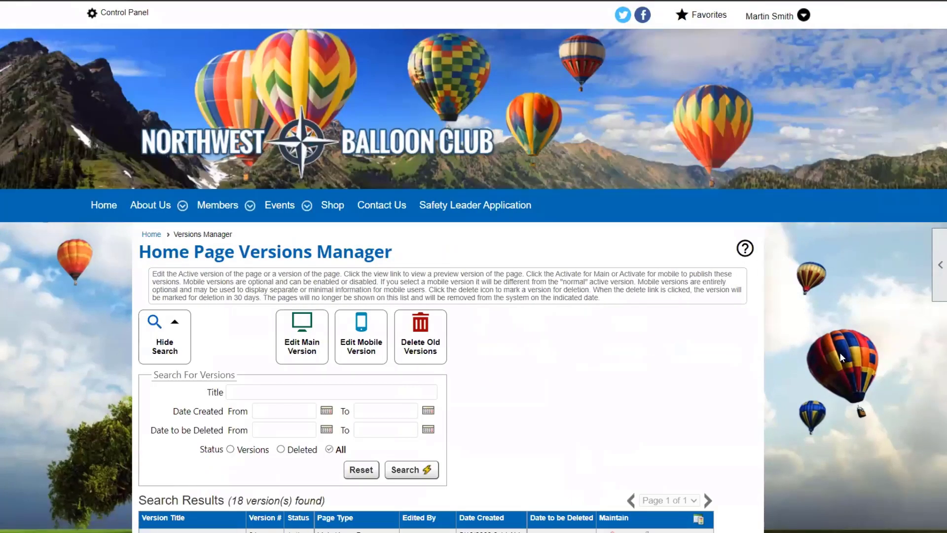
{"action": "scroll", "coordinate": [708, 238], "scroll_direction": "down", "scroll_amount": 5}
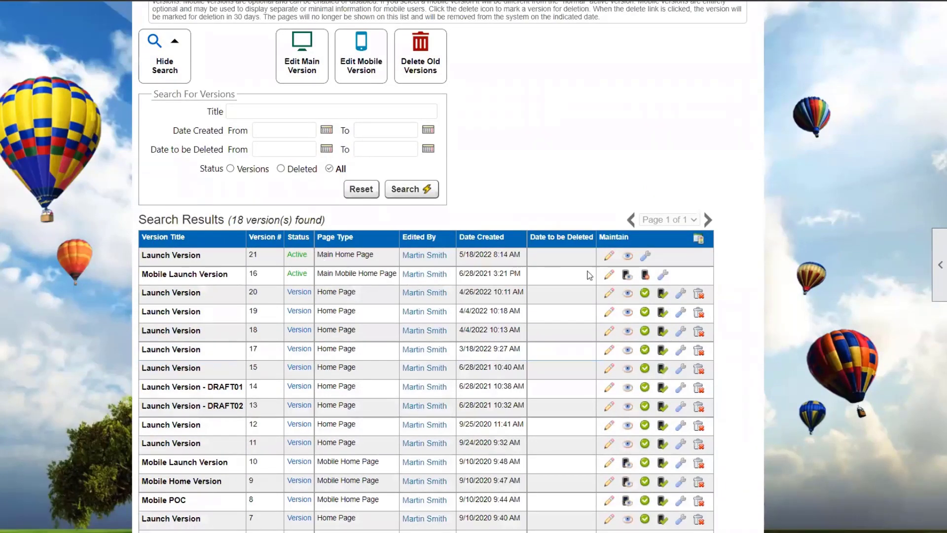
{"action": "left_click", "coordinate": [607, 255]}
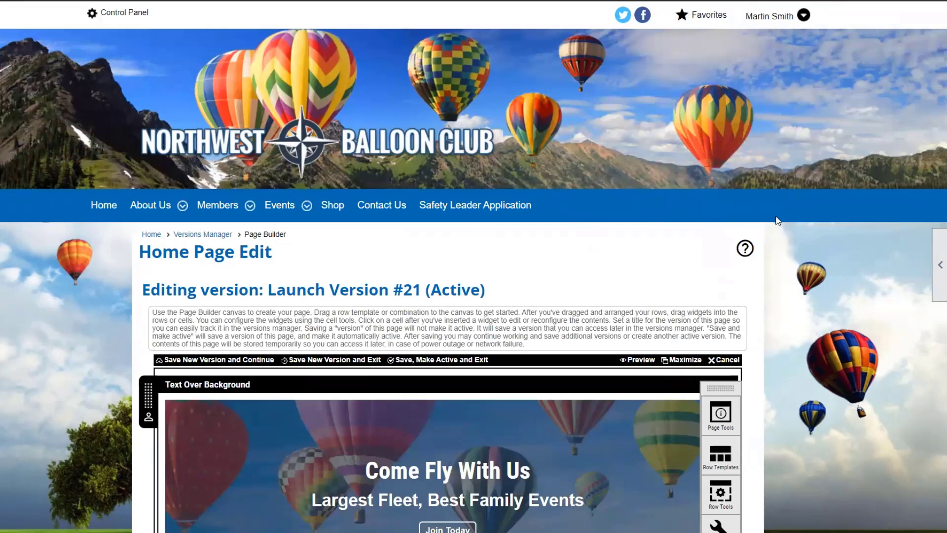
- Change the title of the home page's upper Blogs Feed widget to "Our Opinions (Sign in to see more)"
{"action": "scroll", "coordinate": [778, 220], "scroll_direction": "down", "scroll_amount": 6}
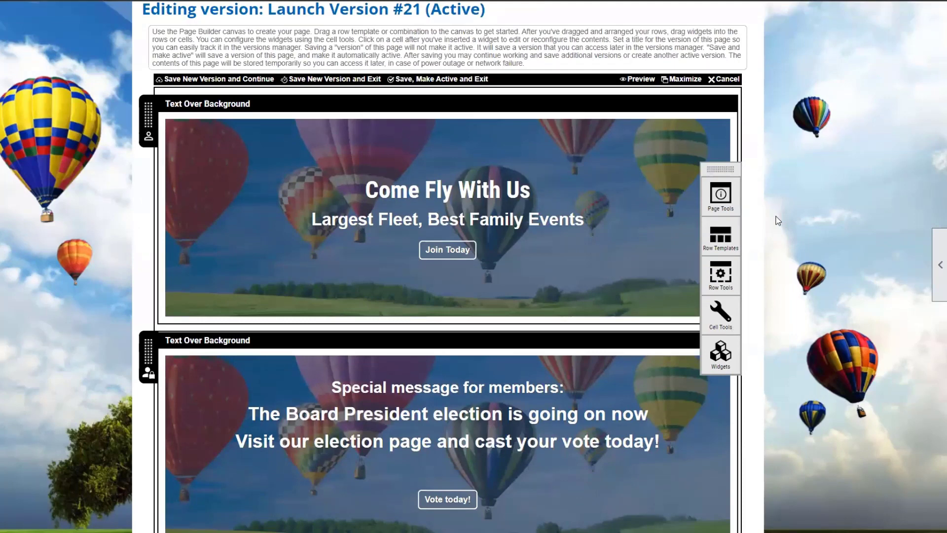
{"action": "scroll", "coordinate": [778, 220], "scroll_direction": "down", "scroll_amount": 7}
{"action": "scroll", "coordinate": [778, 221], "scroll_direction": "down", "scroll_amount": 2}
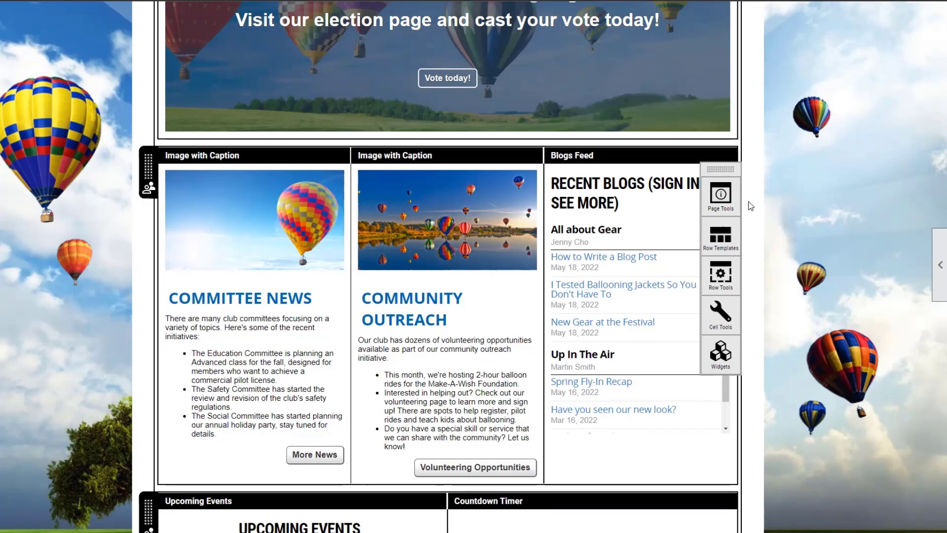
{"action": "scroll", "coordinate": [572, 141], "scroll_direction": "down", "scroll_amount": 2}
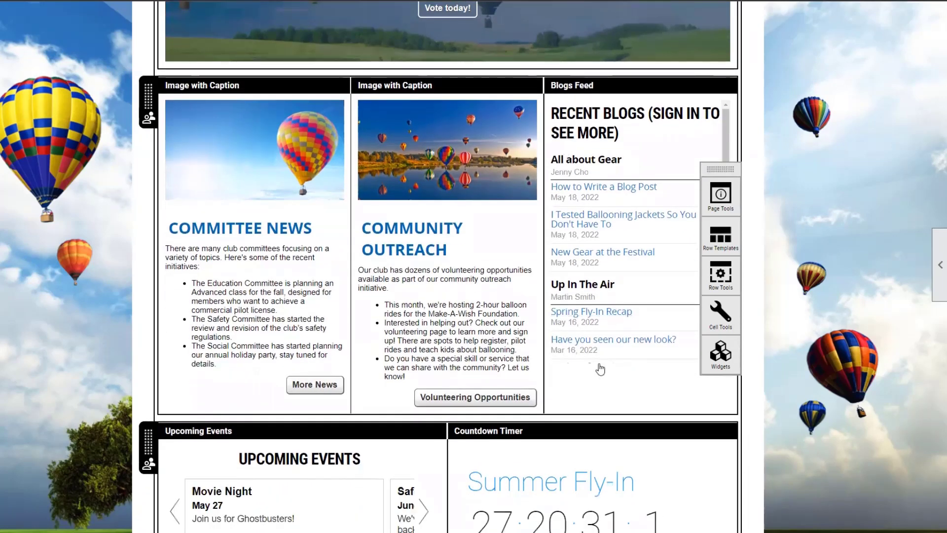
{"action": "left_click", "coordinate": [615, 92]}
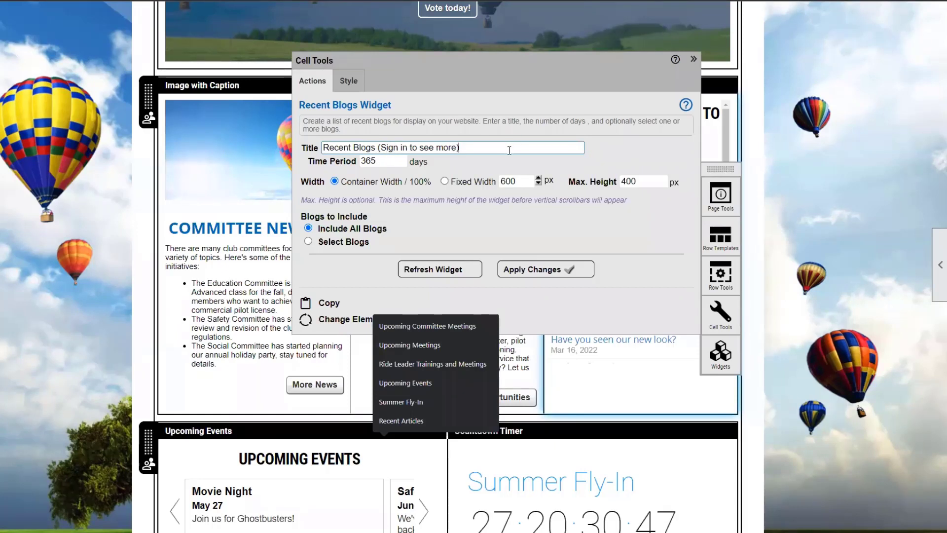
{"action": "left_click_drag", "start_coordinate": [377, 151], "coordinate": [304, 140]}
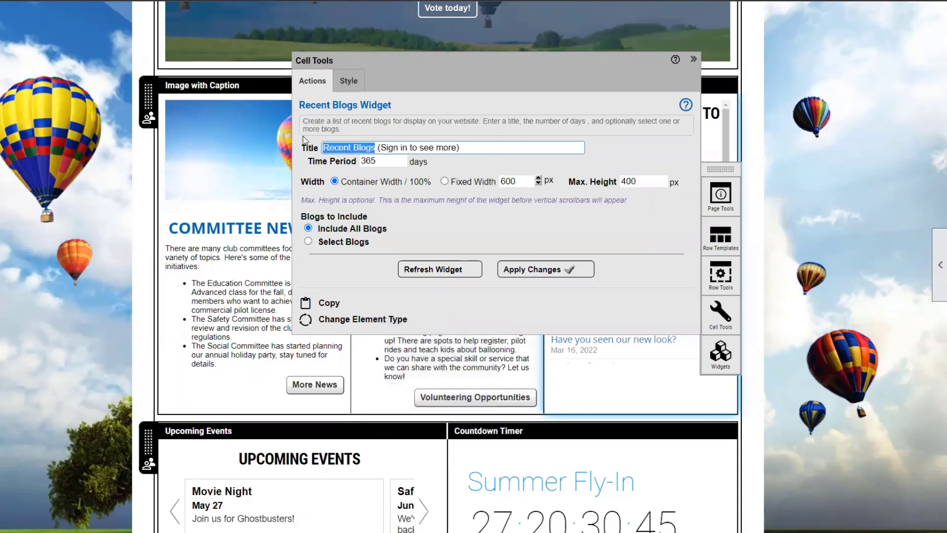
{"action": "type", "text": "Our Opi"}
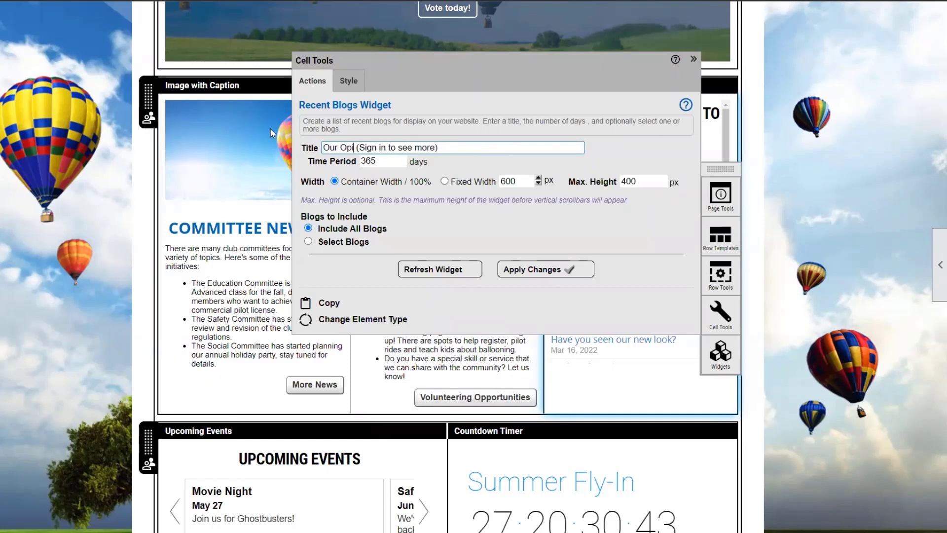
{"action": "type", "text": "nions"}
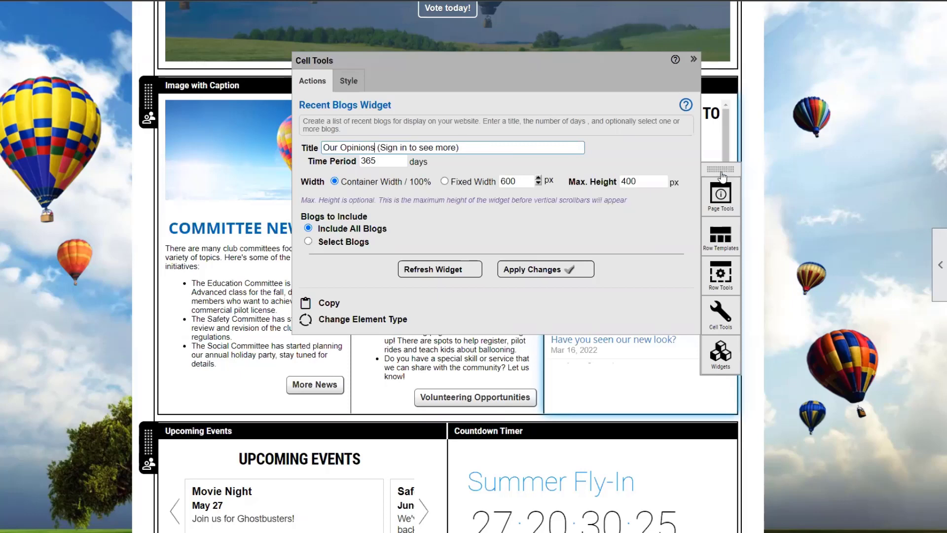
- Move the tools clear of the blogs widget, set its maximum height to 450 px and look through its post list
{"action": "left_click_drag", "start_coordinate": [721, 175], "coordinate": [417, 256]}
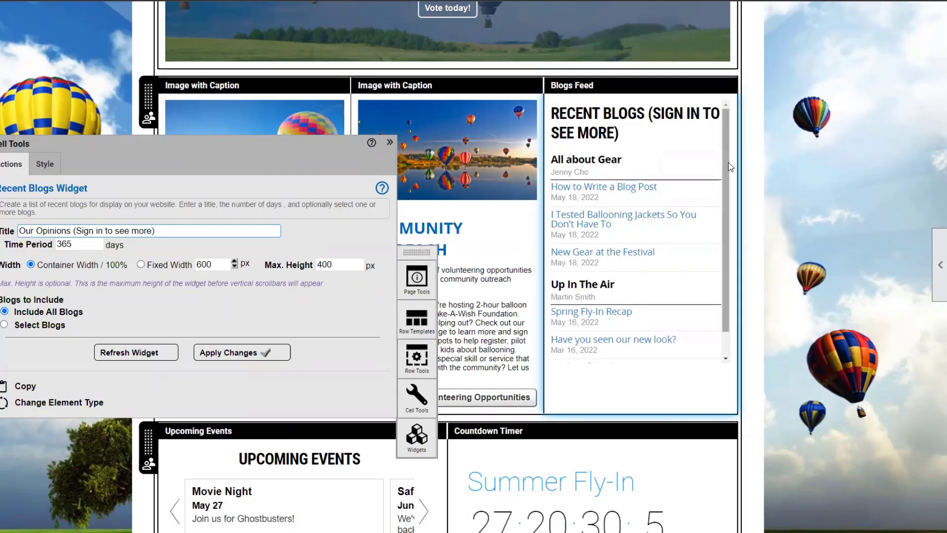
{"action": "scroll", "coordinate": [732, 163], "scroll_direction": "down", "scroll_amount": 1}
{"action": "scroll", "coordinate": [742, 147], "scroll_direction": "up", "scroll_amount": 1}
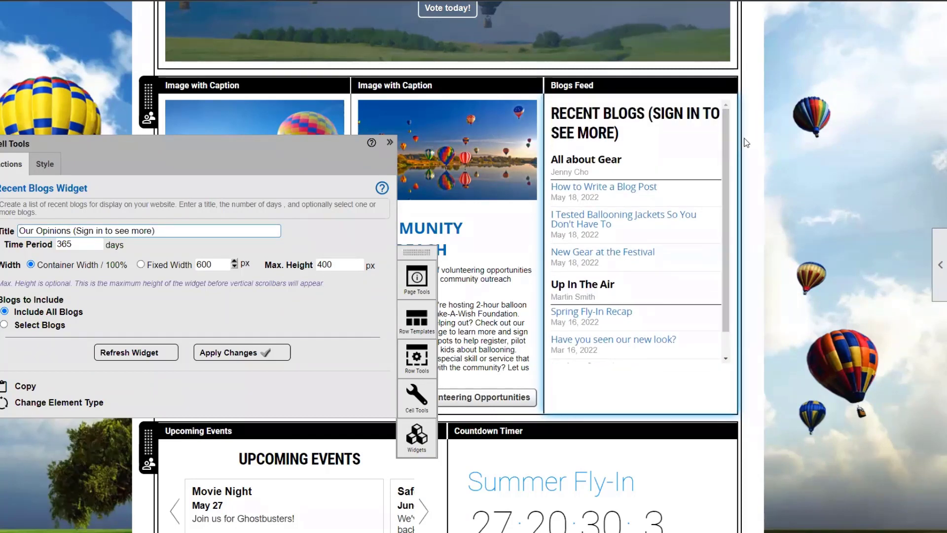
{"action": "double_click", "coordinate": [332, 266]}
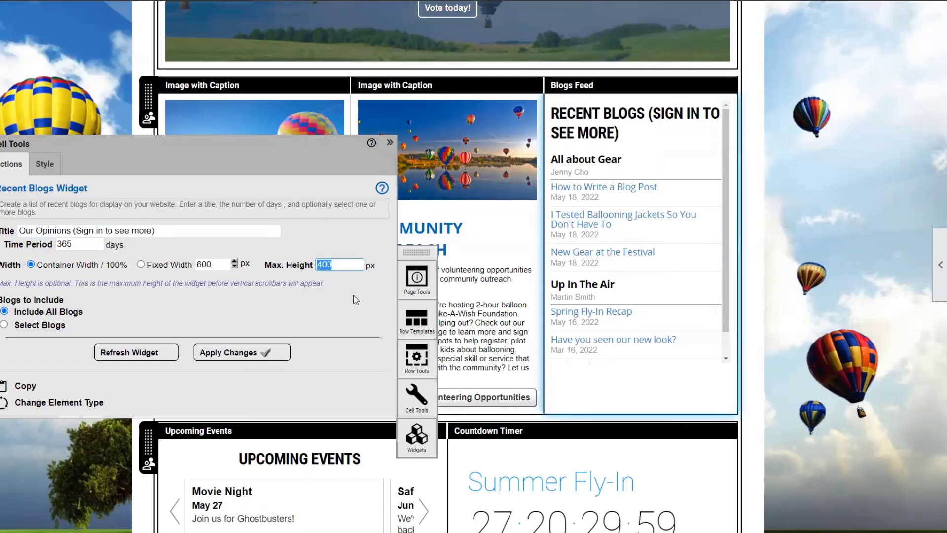
{"action": "type", "text": "450"}
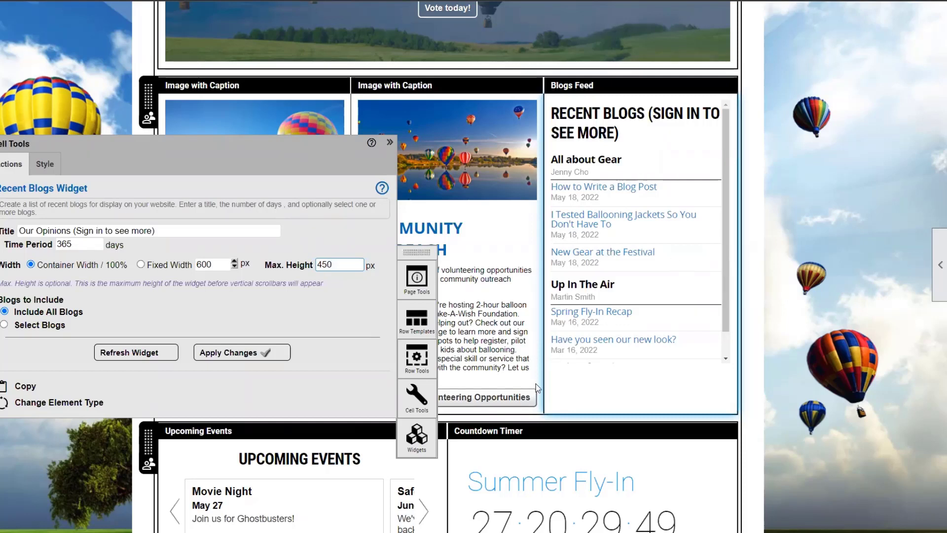
{"action": "scroll", "coordinate": [725, 218], "scroll_direction": "down", "scroll_amount": 1}
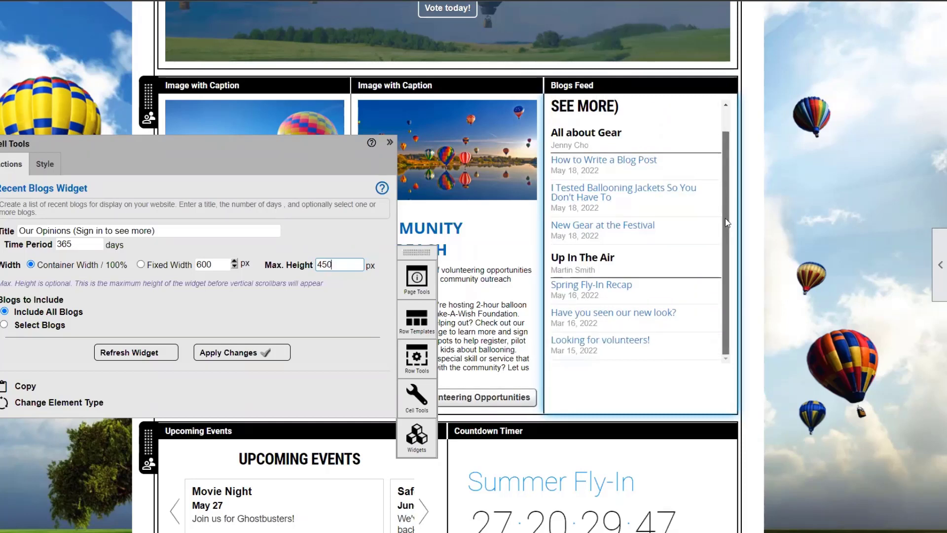
{"action": "scroll", "coordinate": [725, 218], "scroll_direction": "up", "scroll_amount": 1}
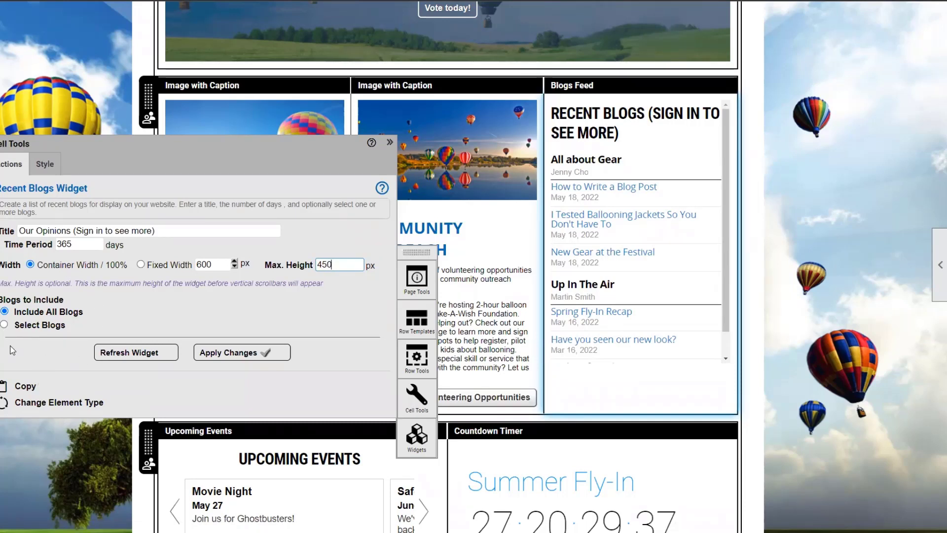
- Try the Select Blogs option for the widget and switch back to Include All Blogs
{"action": "left_click", "coordinate": [37, 324]}
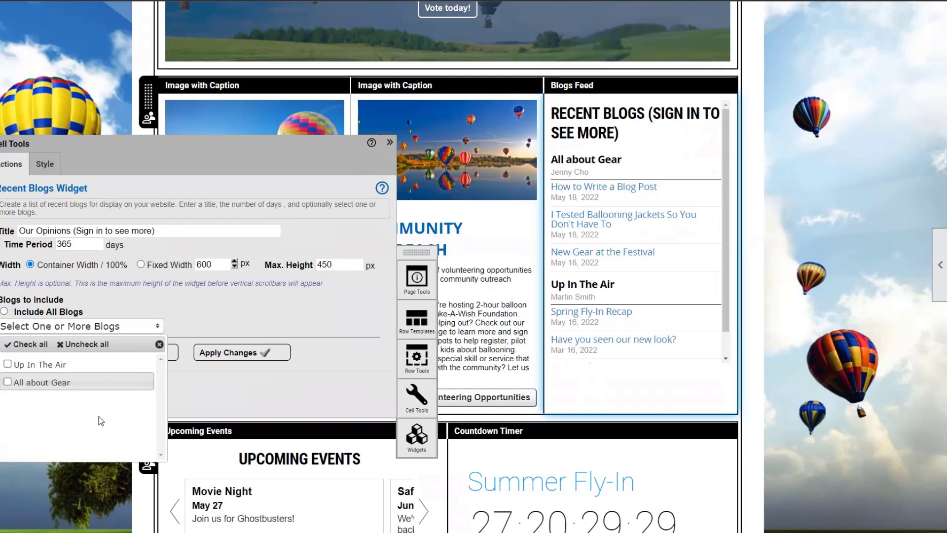
{"action": "left_click", "coordinate": [93, 301]}
{"action": "left_click", "coordinate": [45, 310]}
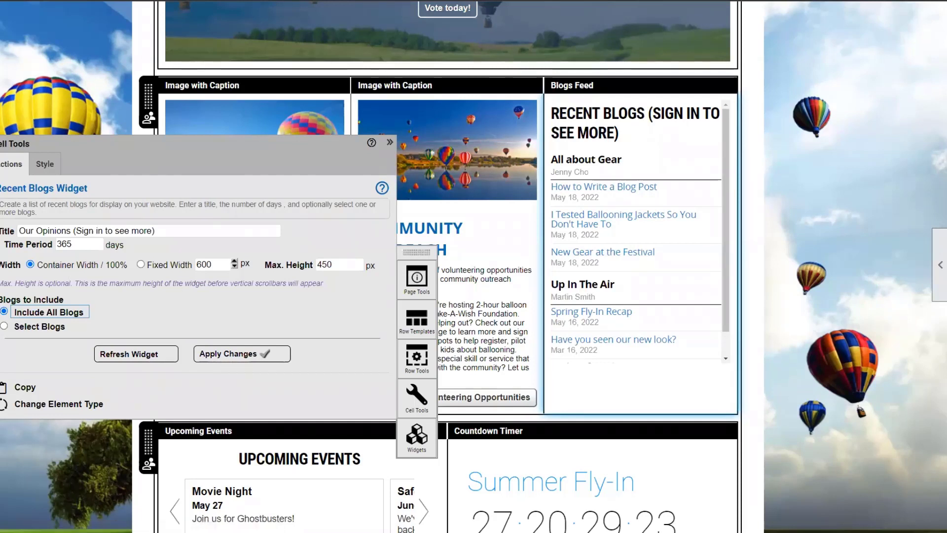
- Apply the blogs widget changes and save the home page as the active version, exiting the editor
{"action": "left_click", "coordinate": [247, 354]}
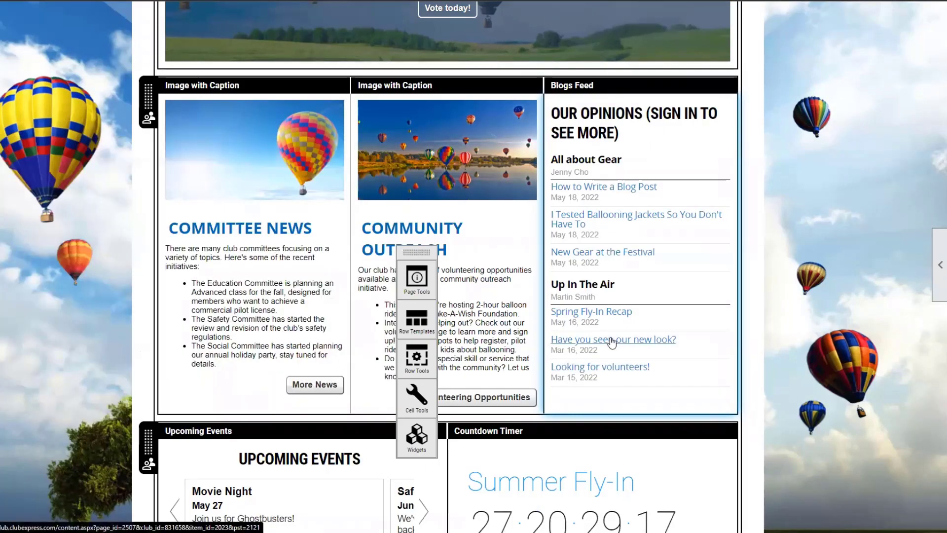
{"action": "scroll", "coordinate": [785, 270], "scroll_direction": "down", "scroll_amount": 4}
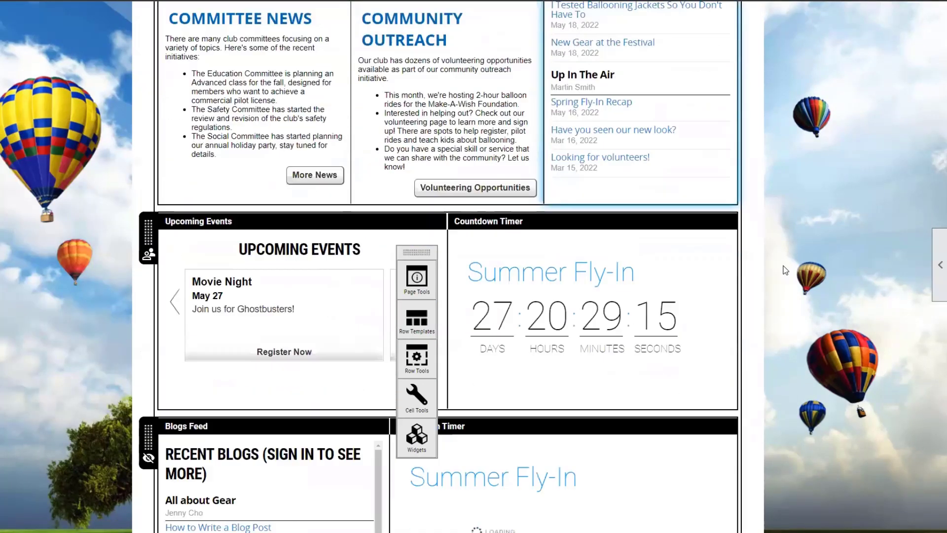
{"action": "scroll", "coordinate": [785, 269], "scroll_direction": "up", "scroll_amount": 10}
{"action": "scroll", "coordinate": [785, 267], "scroll_direction": "up", "scroll_amount": 8}
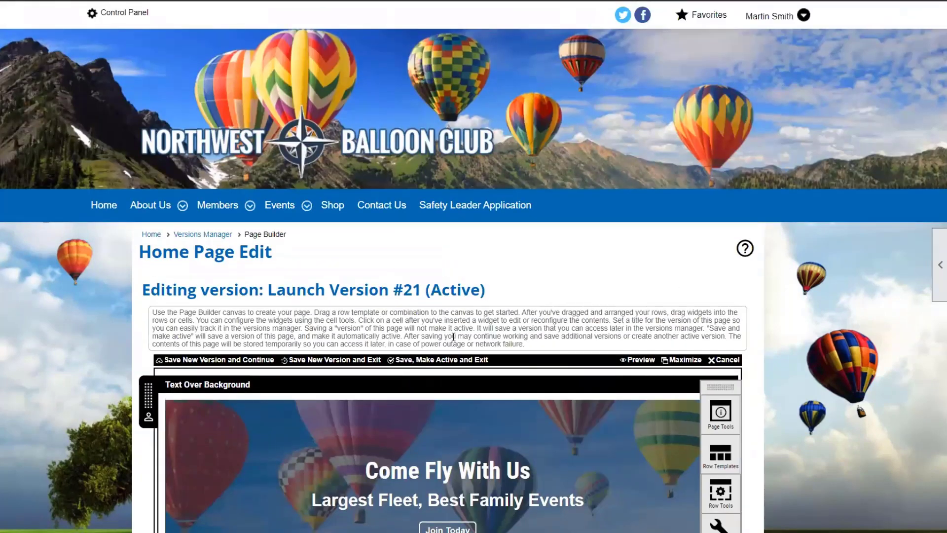
{"action": "left_click", "coordinate": [421, 360]}
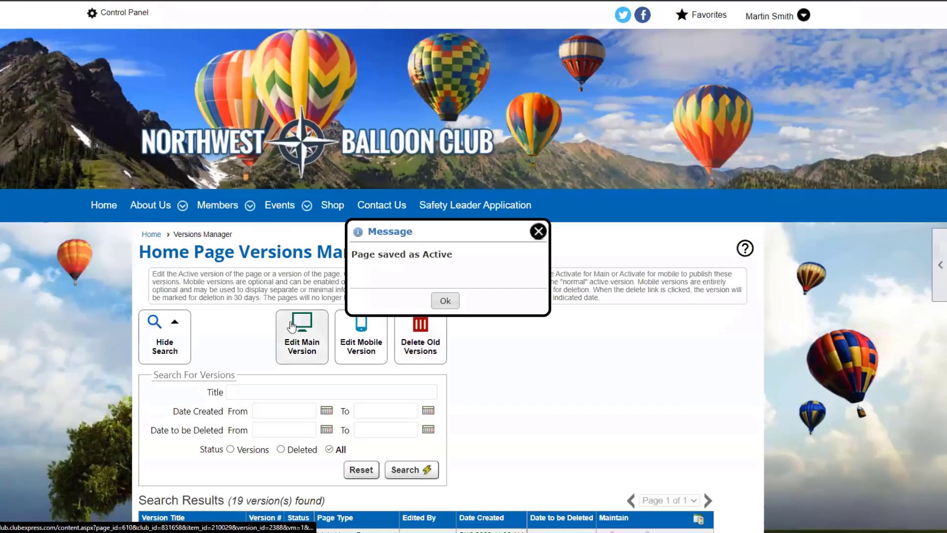
- Go to the club's home page and review the retitled "Our Opinions (Sign in to see more)" blogs widget
{"action": "left_click", "coordinate": [104, 213]}
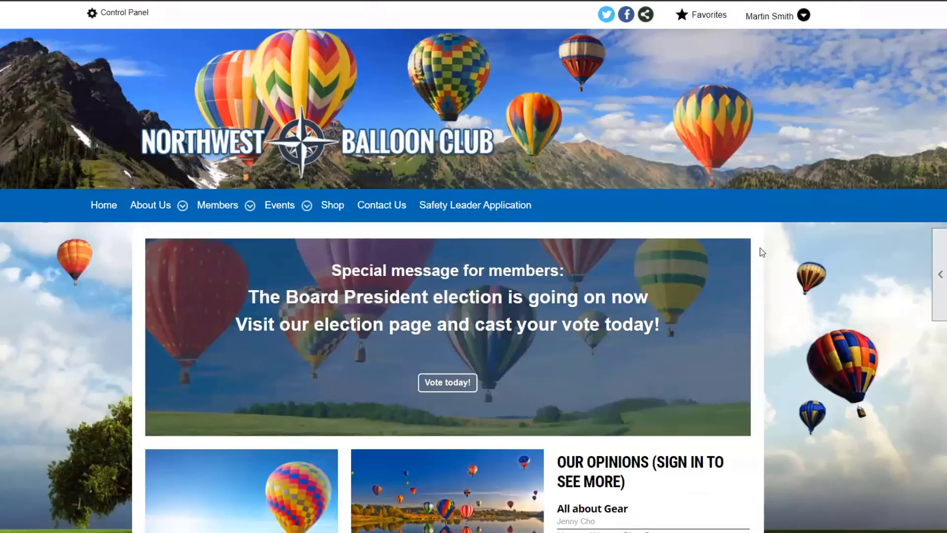
{"action": "scroll", "coordinate": [762, 254], "scroll_direction": "down", "scroll_amount": 7}
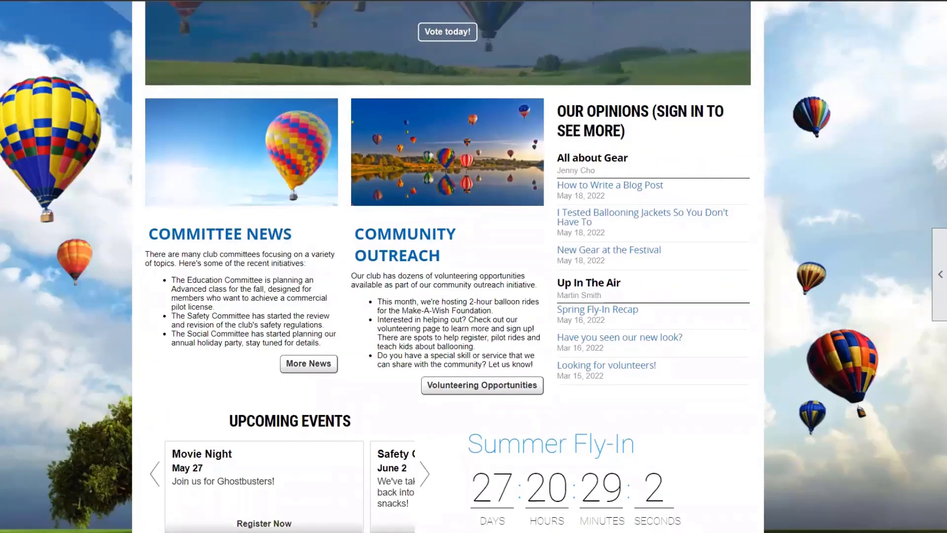
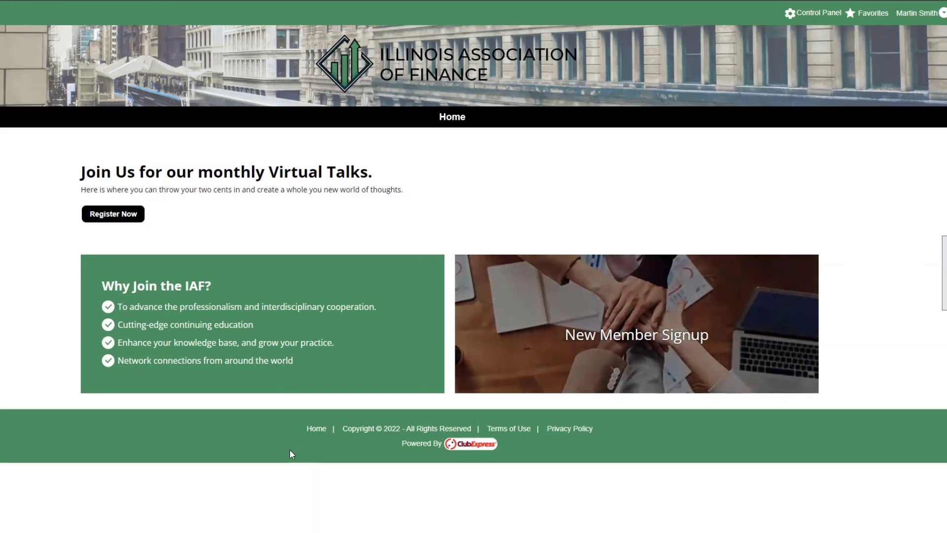
- Open the Blogs Manager from the Illinois Association of Finance site's Control Panel communications modules
{"action": "left_click", "coordinate": [933, 13]}
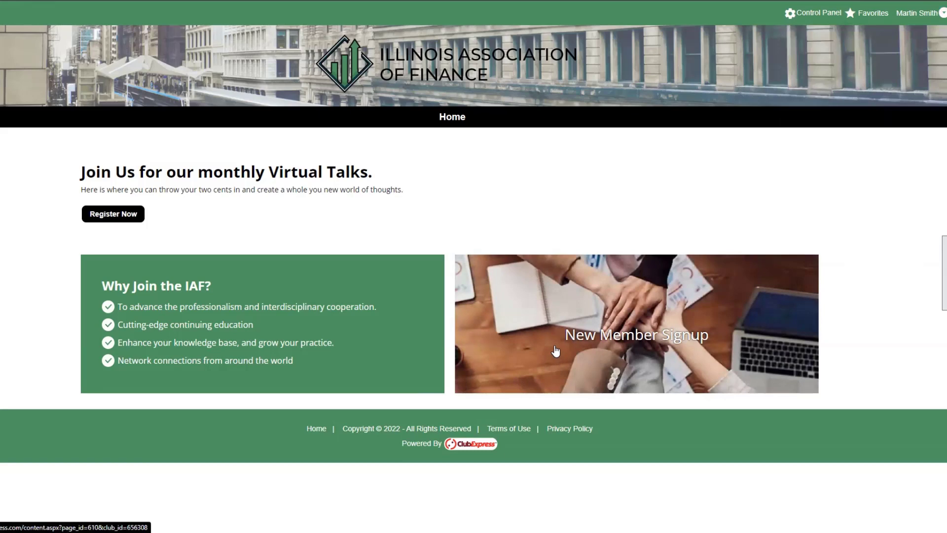
{"action": "left_click", "coordinate": [794, 14]}
{"action": "left_click", "coordinate": [68, 279]}
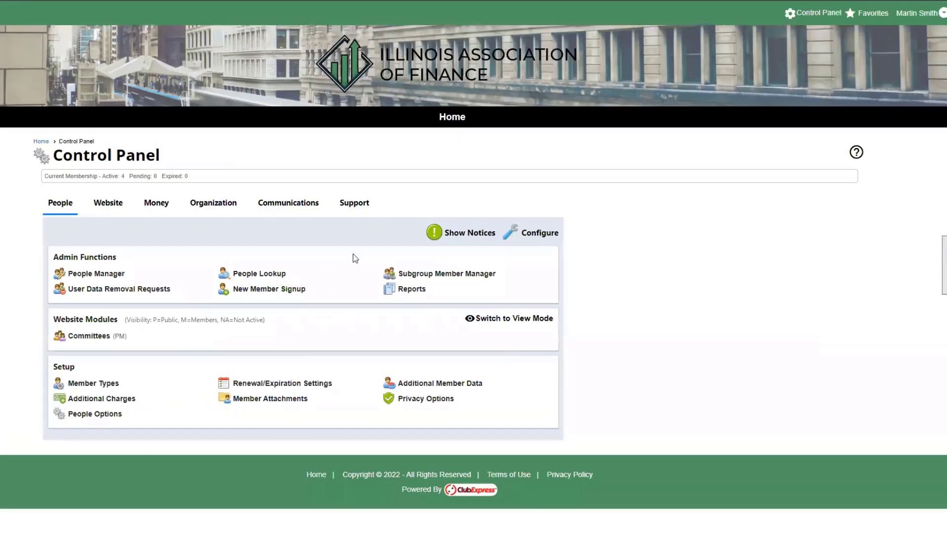
{"action": "left_click", "coordinate": [277, 215]}
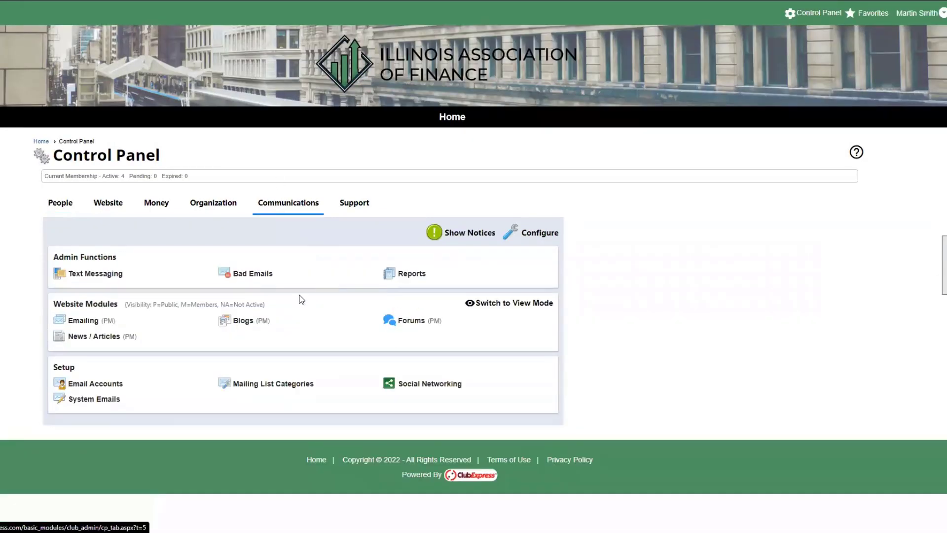
{"action": "left_click", "coordinate": [256, 328]}
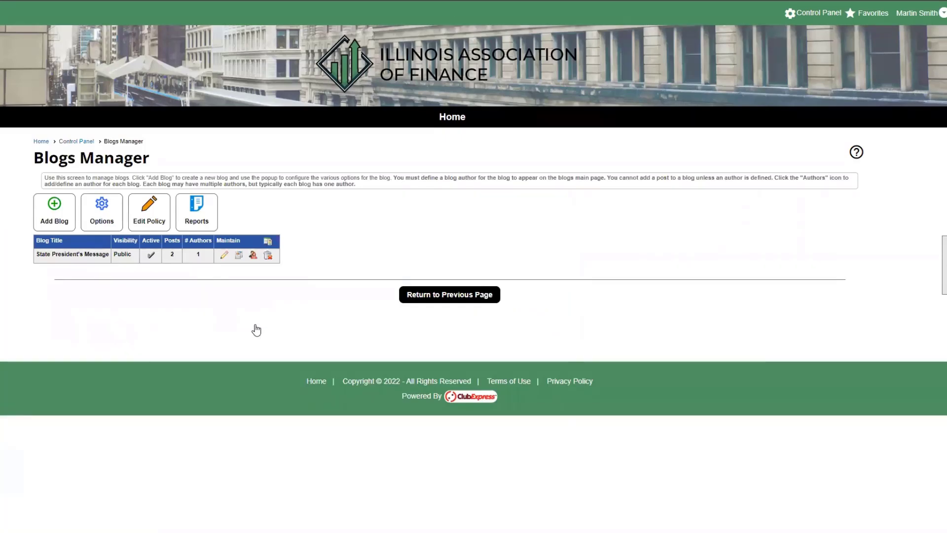
- Try the "Share with lower level subgroups?" option on a new blog and leave without saving
{"action": "left_click", "coordinate": [70, 223]}
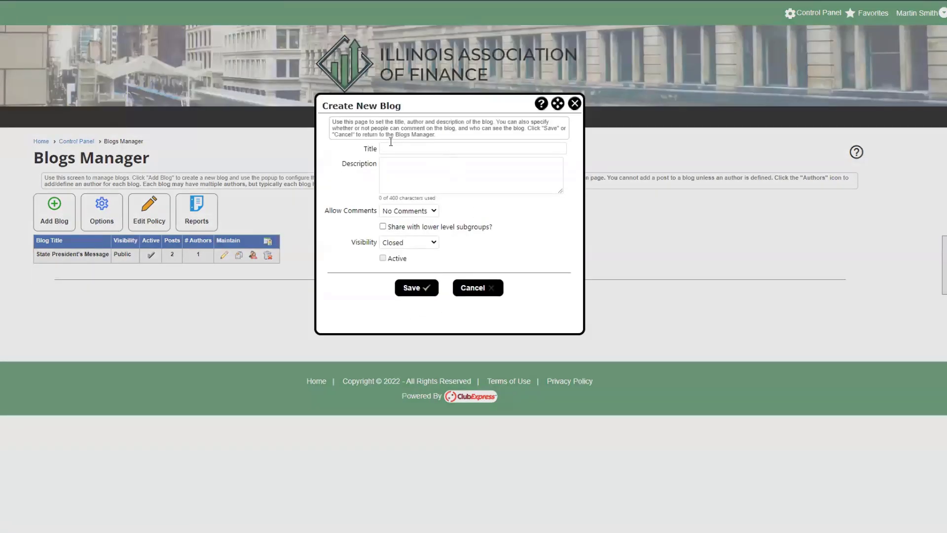
{"action": "left_click", "coordinate": [427, 228]}
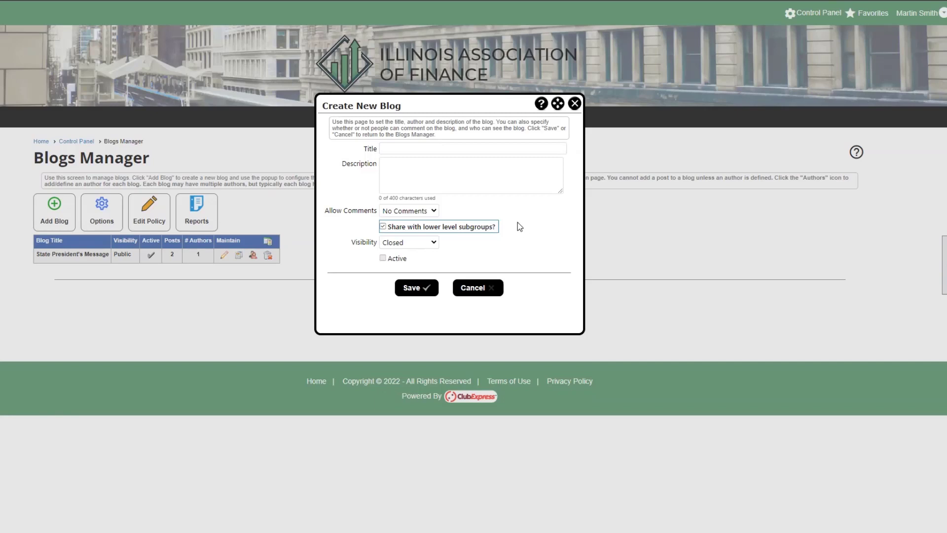
{"action": "left_click", "coordinate": [486, 288]}
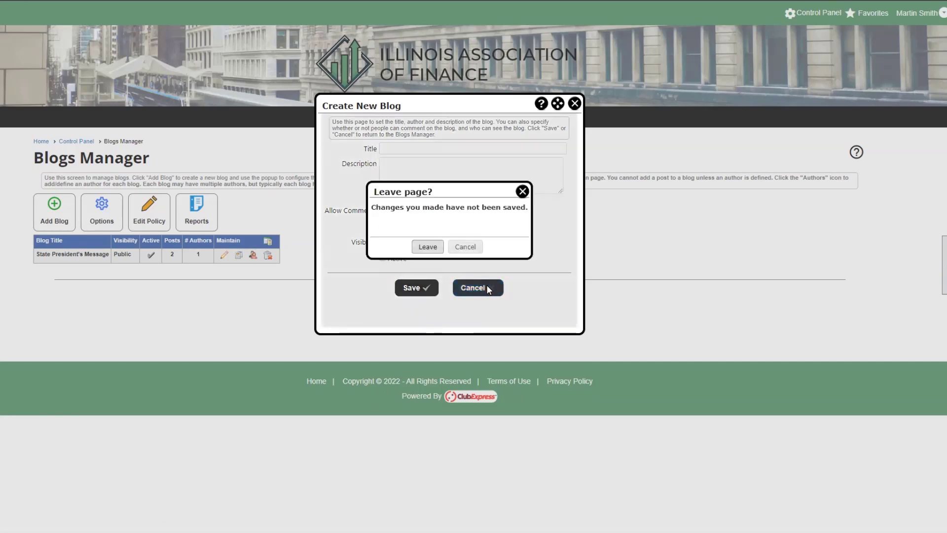
{"action": "left_click", "coordinate": [428, 244]}
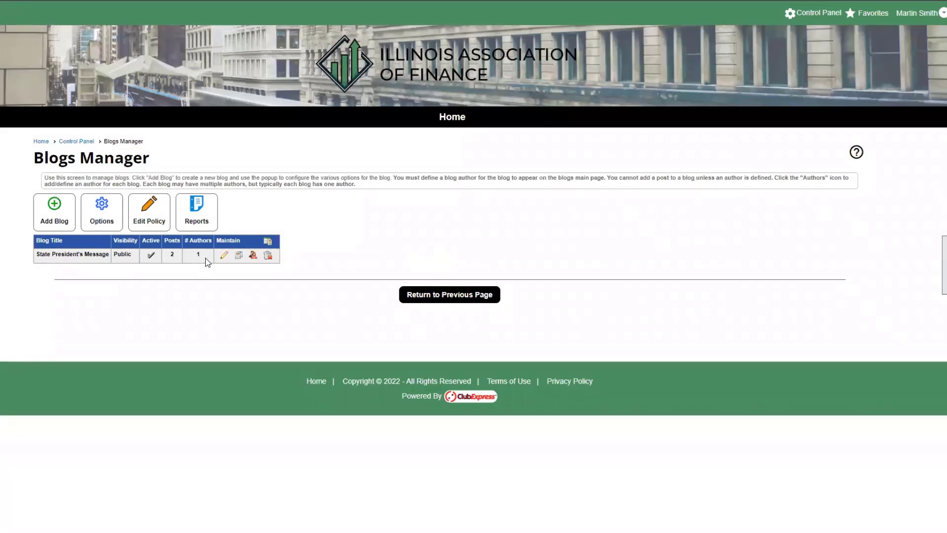
- Examine the State President's Message blog's sharing, visibility and active settings, leaving them unsaved
{"action": "left_click", "coordinate": [223, 256]}
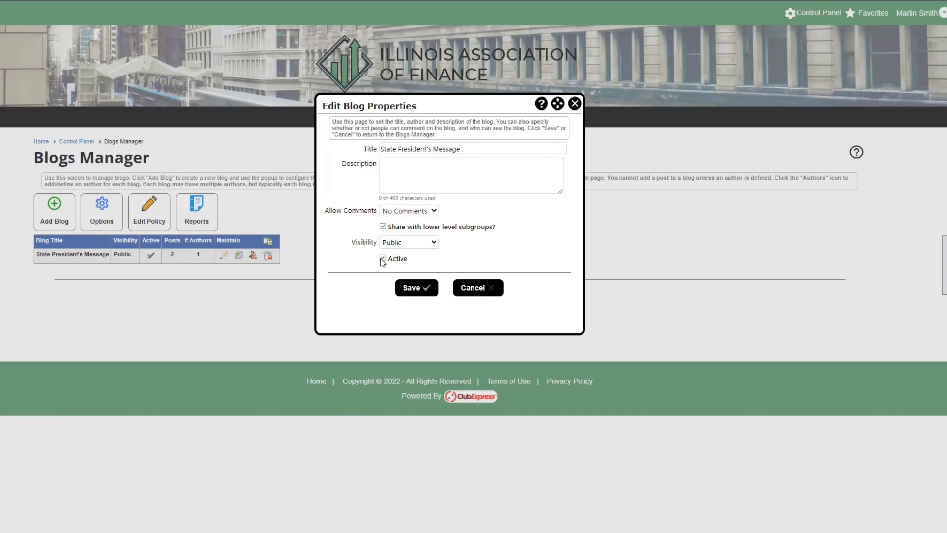
{"action": "left_click", "coordinate": [473, 296]}
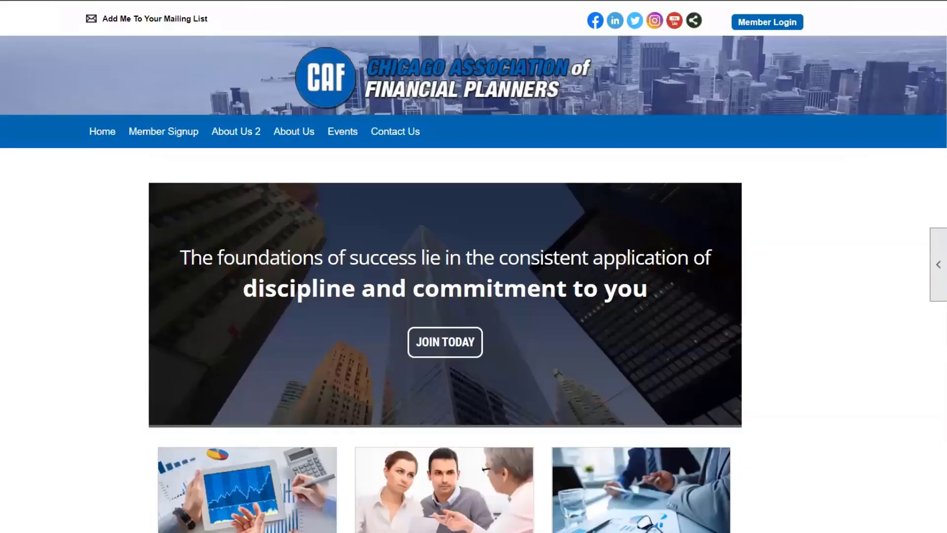
- Sign in to the Chicago Association of Financial Planners site and view the members' Blogs page, including the shared State President's Message
{"action": "left_click", "coordinate": [772, 25]}
{"action": "left_click", "coordinate": [168, 325]}
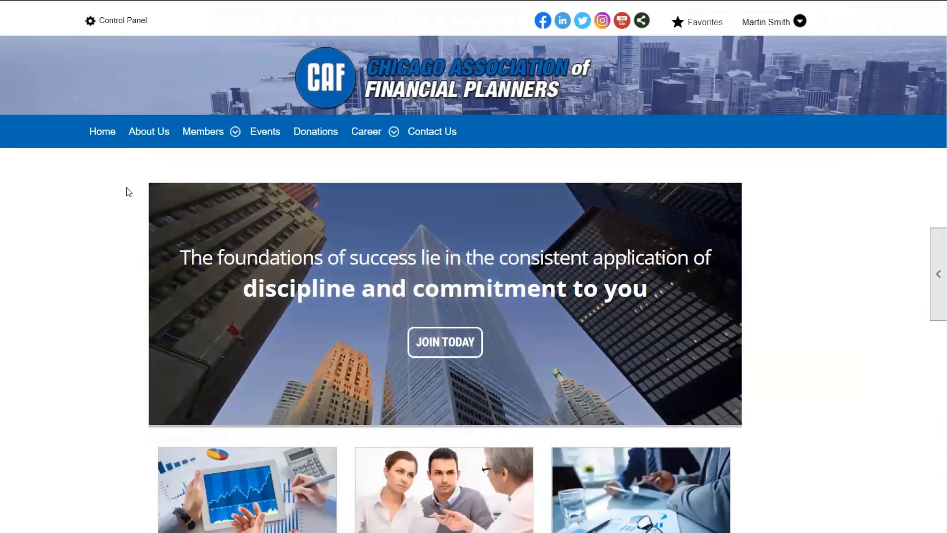
{"action": "mouse_move", "coordinate": [219, 138]}
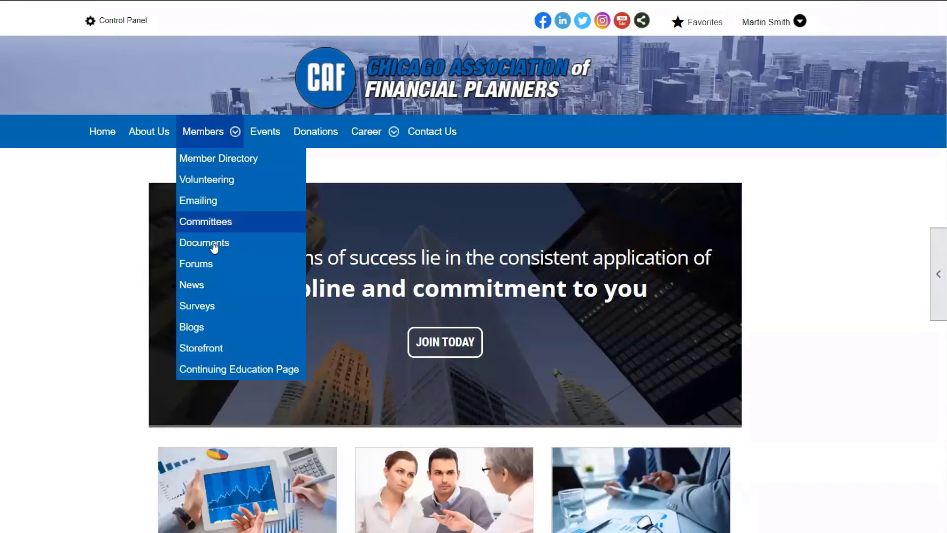
{"action": "left_click", "coordinate": [202, 327]}
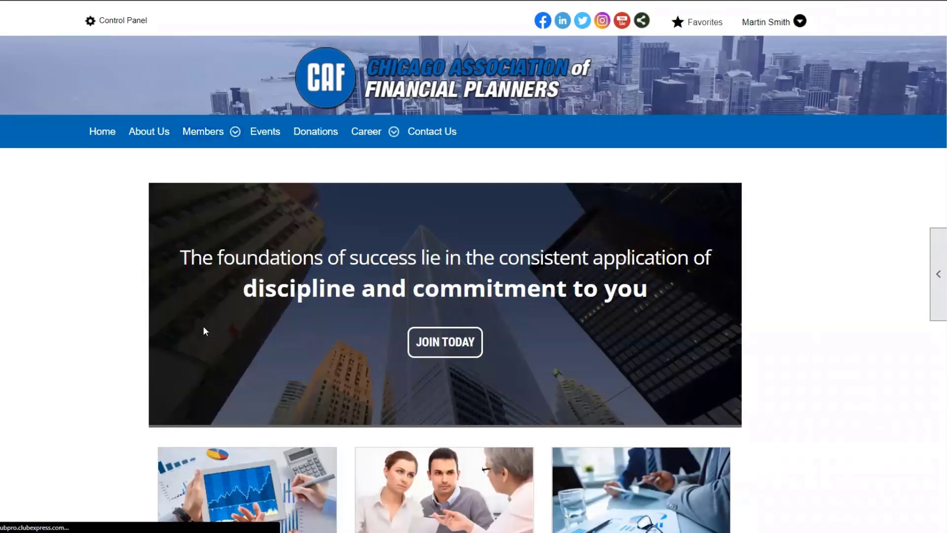
{"action": "scroll", "coordinate": [674, 389], "scroll_direction": "down", "scroll_amount": 1}
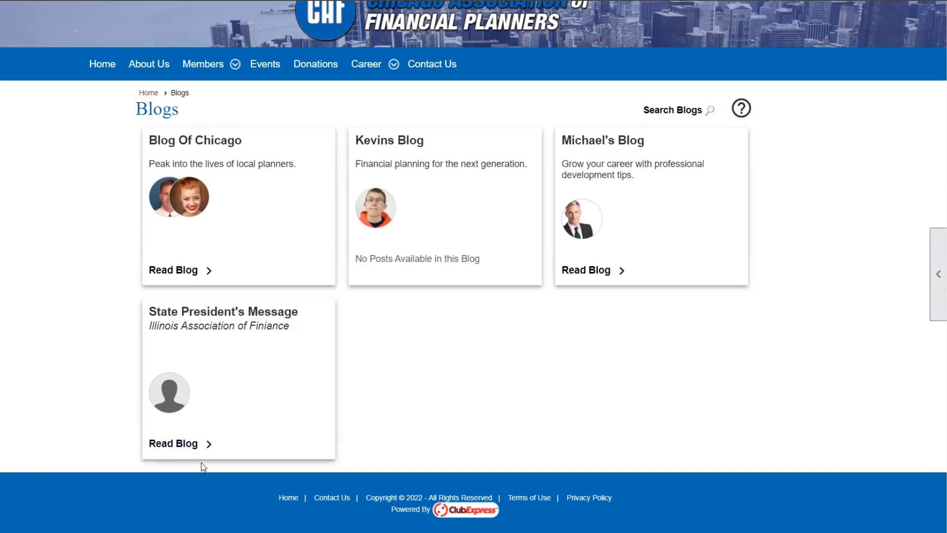
- Return to the chapter's home page and look through its member, benefits, events and Virtual Talks sections
{"action": "left_click", "coordinate": [138, 98]}
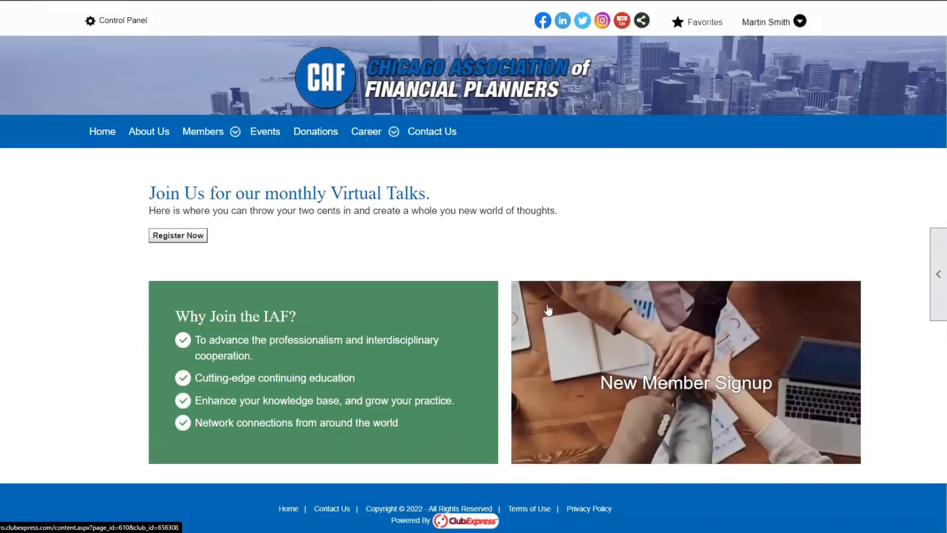
{"action": "scroll", "coordinate": [543, 305], "scroll_direction": "down", "scroll_amount": 7}
{"action": "scroll", "coordinate": [636, 350], "scroll_direction": "down", "scroll_amount": 3}
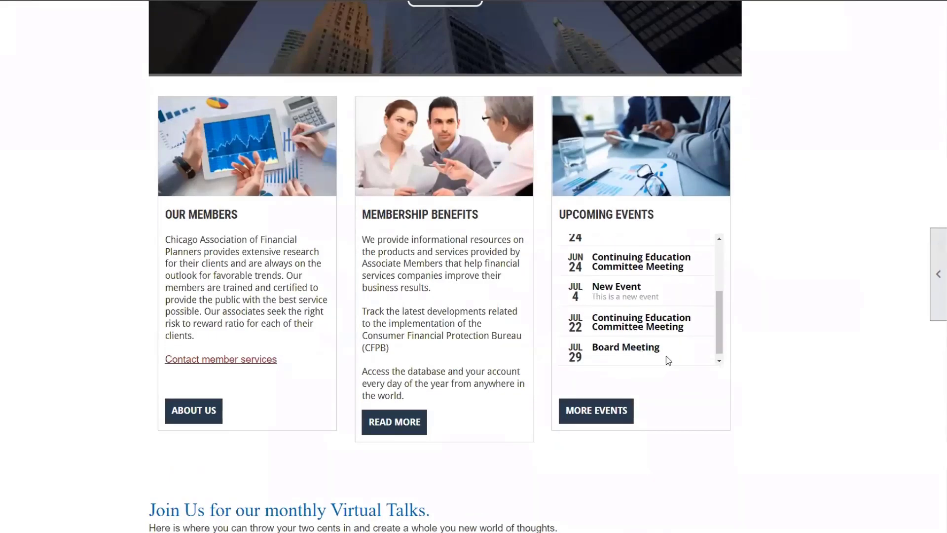
{"action": "scroll", "coordinate": [767, 362], "scroll_direction": "down", "scroll_amount": 7}
{"action": "scroll", "coordinate": [767, 362], "scroll_direction": "up", "scroll_amount": 4}
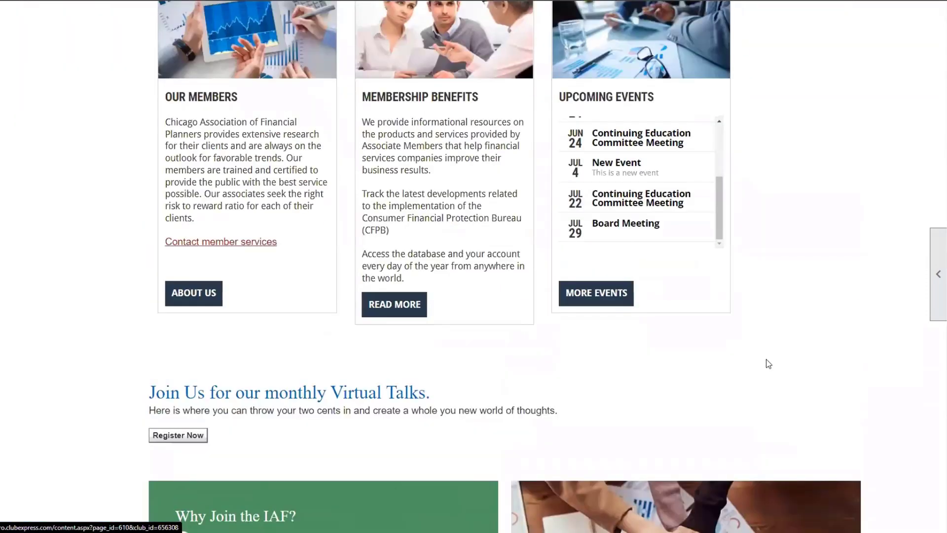
- Open the active home page version, number 17, for editing from the Home Page Versions Manager
{"action": "left_click", "coordinate": [937, 274]}
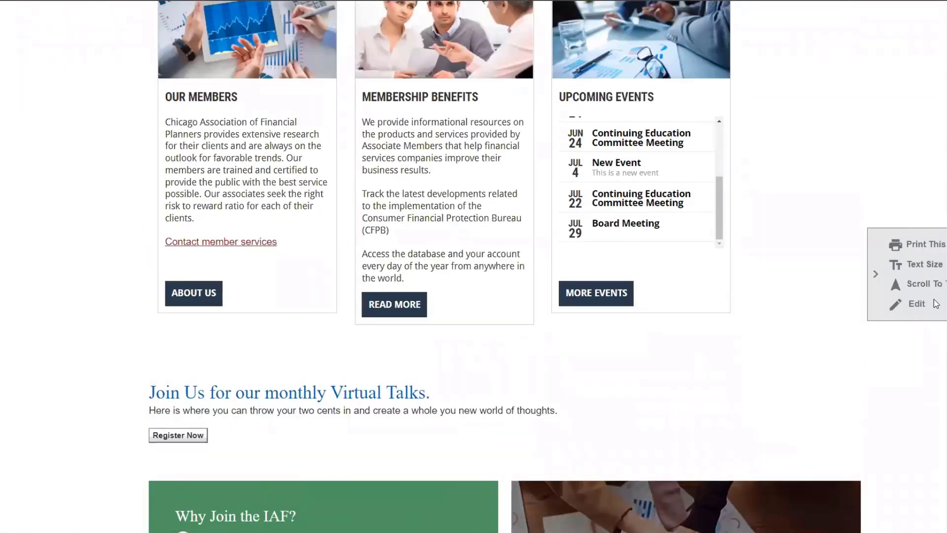
{"action": "left_click", "coordinate": [878, 310]}
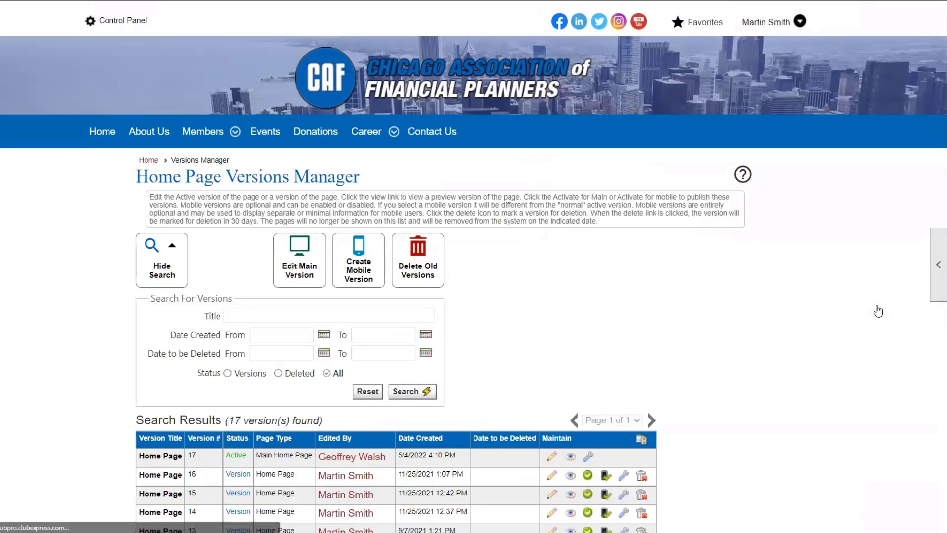
{"action": "scroll", "coordinate": [795, 372], "scroll_direction": "down", "scroll_amount": 1}
{"action": "right_click", "coordinate": [792, 367]}
{"action": "left_click", "coordinate": [486, 268]}
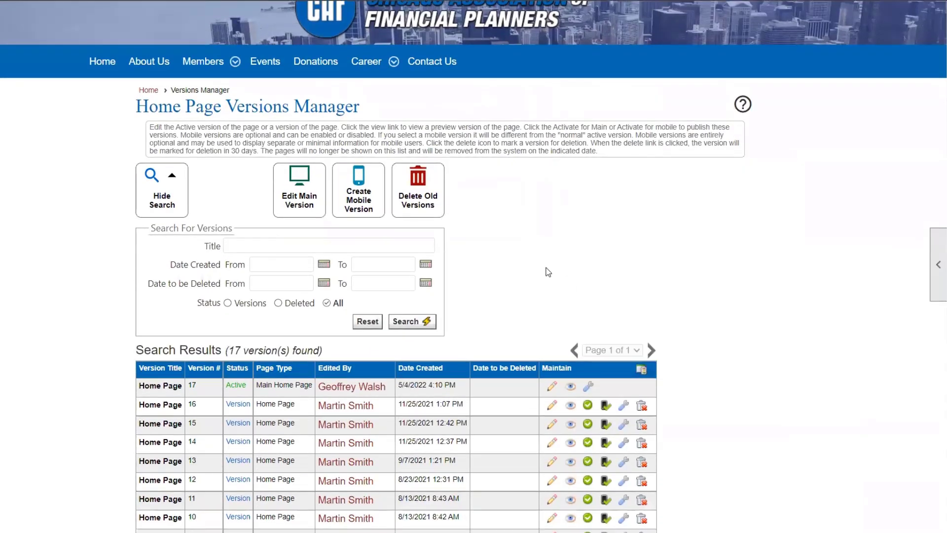
{"action": "scroll", "coordinate": [543, 266], "scroll_direction": "down", "scroll_amount": 3}
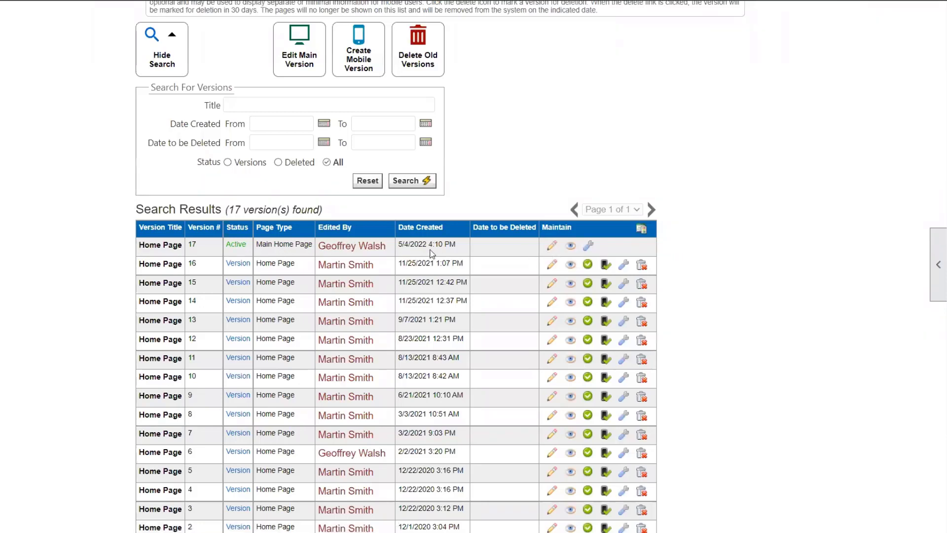
{"action": "left_click", "coordinate": [551, 247]}
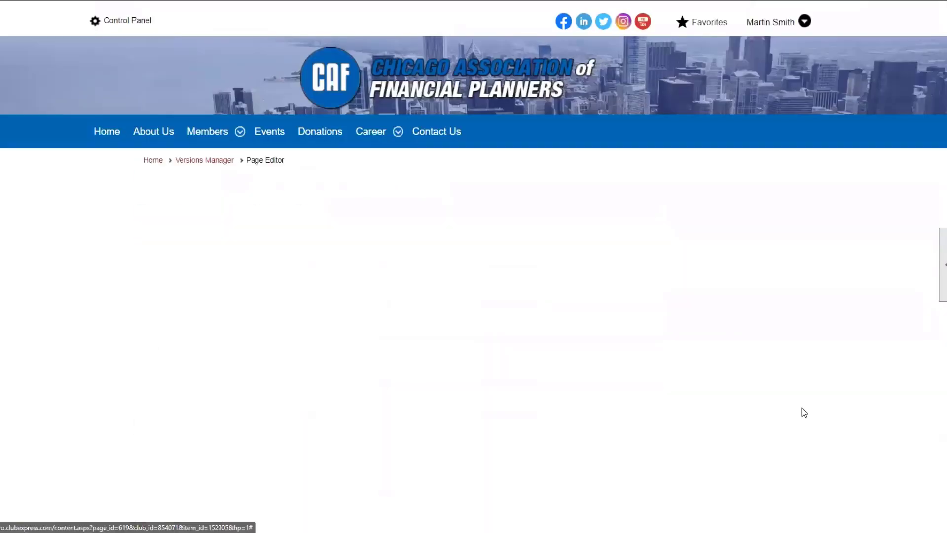
- Add a blank 50/50 row beneath the existing Advanced Editor row of the home page
{"action": "scroll", "coordinate": [772, 369], "scroll_direction": "down", "scroll_amount": 5}
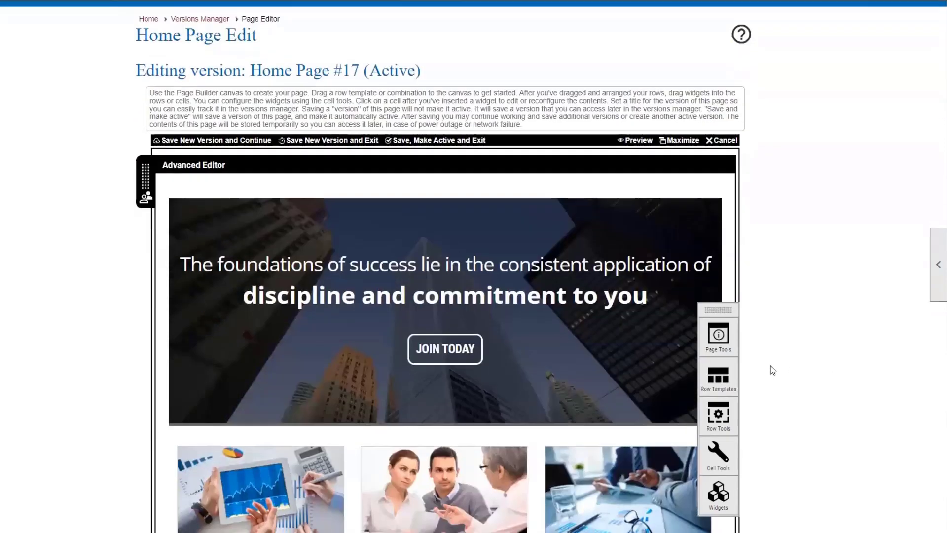
{"action": "left_click", "coordinate": [717, 245]}
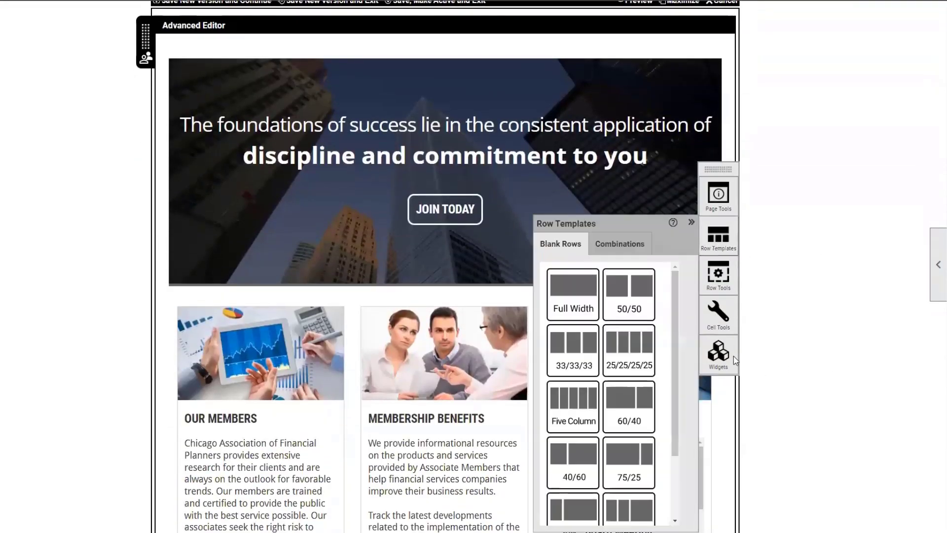
{"action": "left_click_drag", "start_coordinate": [625, 297], "coordinate": [179, 457]}
{"action": "scroll", "coordinate": [821, 407], "scroll_direction": "down", "scroll_amount": 3}
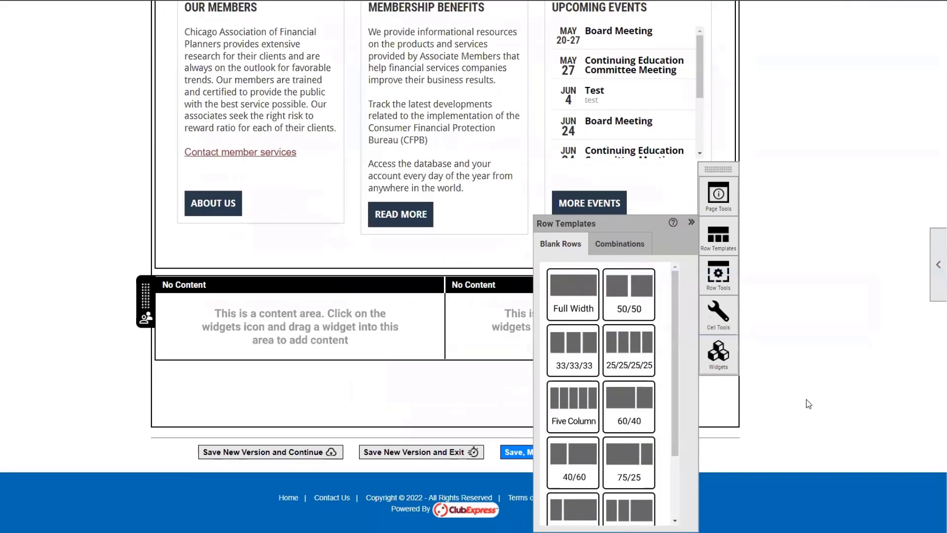
- Place a Recent Blogs widget in the left cell of the new 50/50 row
{"action": "left_click", "coordinate": [262, 332]}
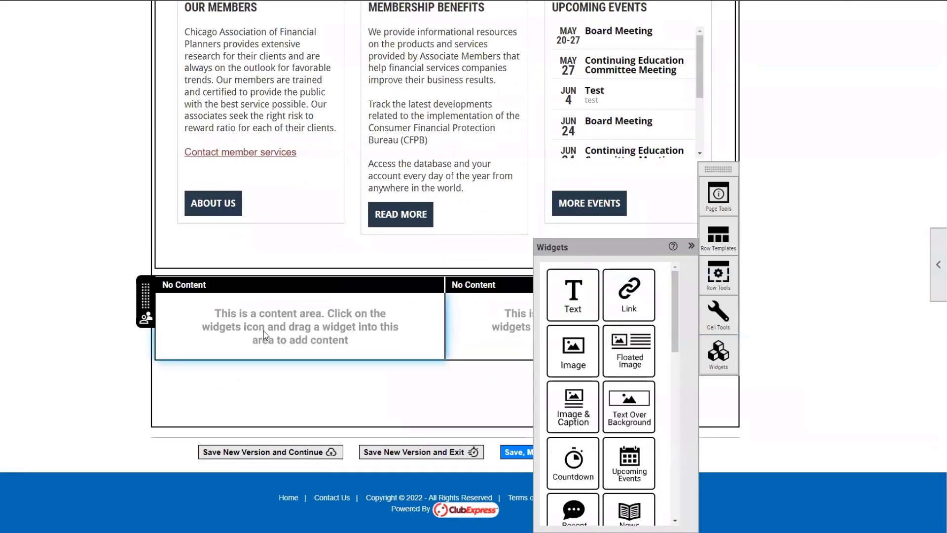
{"action": "scroll", "coordinate": [571, 438], "scroll_direction": "down", "scroll_amount": 3}
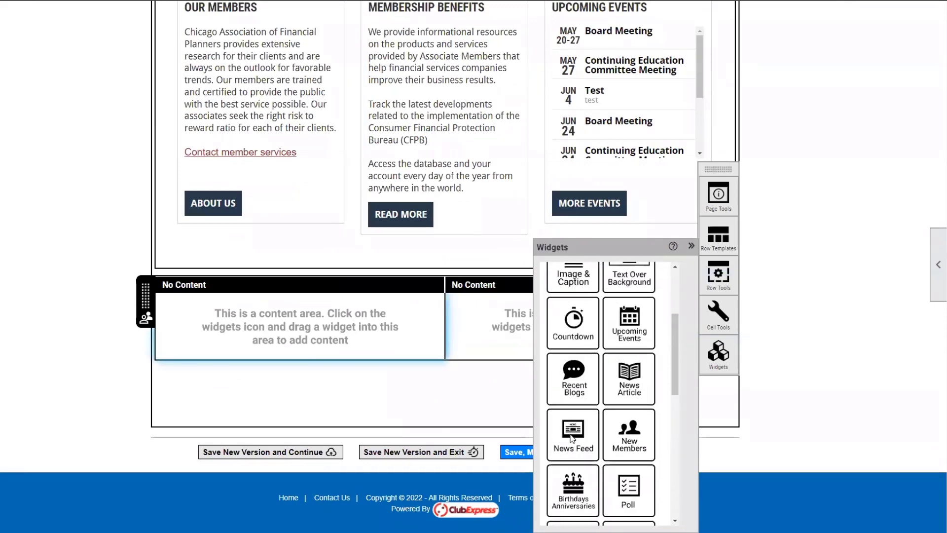
{"action": "left_click_drag", "start_coordinate": [574, 393], "coordinate": [313, 342]}
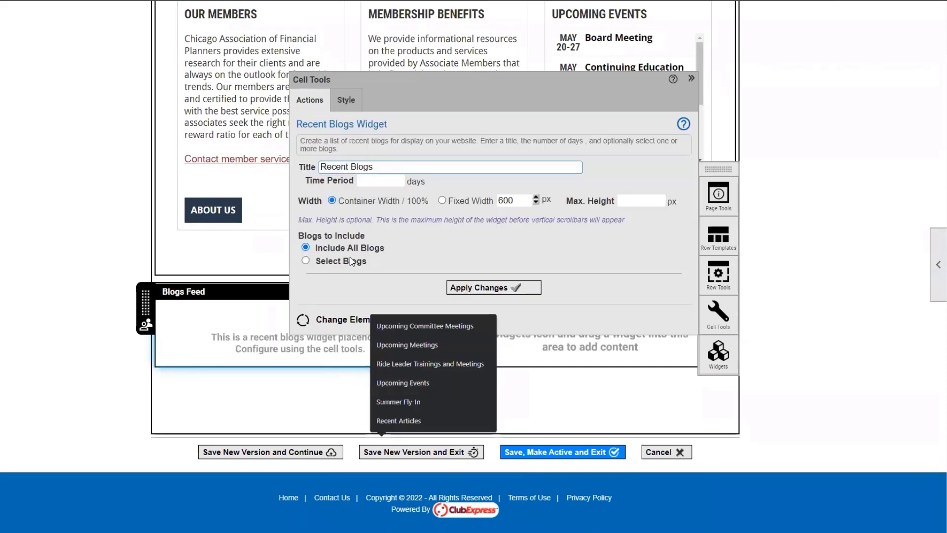
- Set the Recent Blogs widget's time period to 365 days and maximum height to 300 px, including all blogs, and apply the changes
{"action": "left_click", "coordinate": [388, 181]}
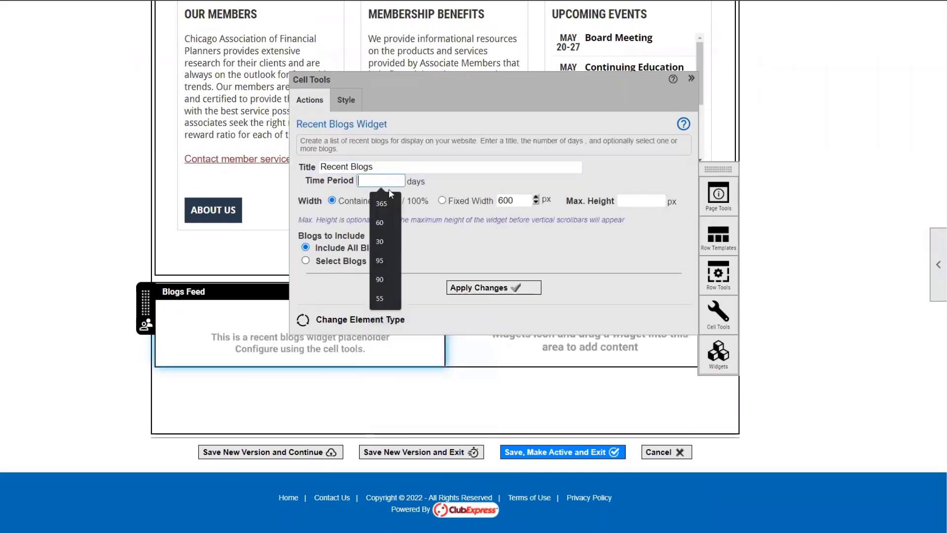
{"action": "left_click", "coordinate": [388, 199]}
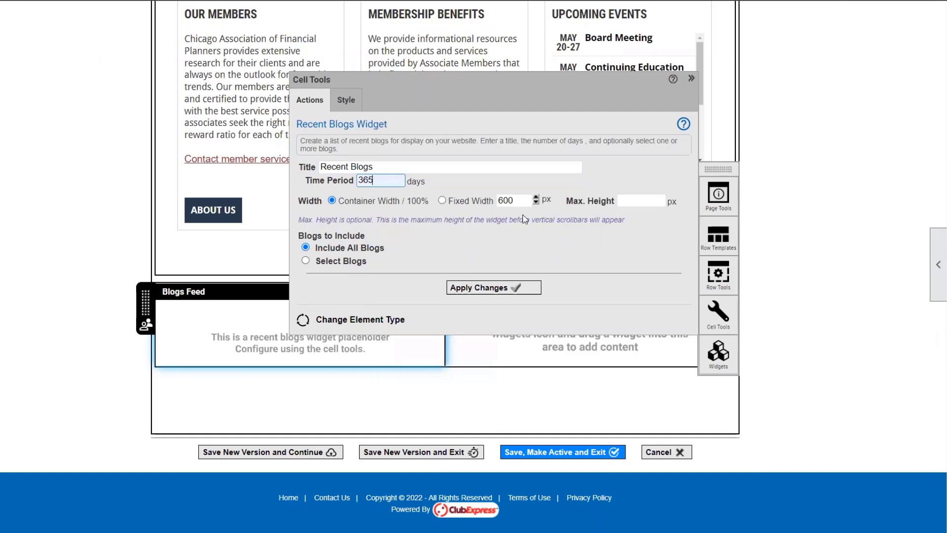
{"action": "left_click", "coordinate": [640, 200]}
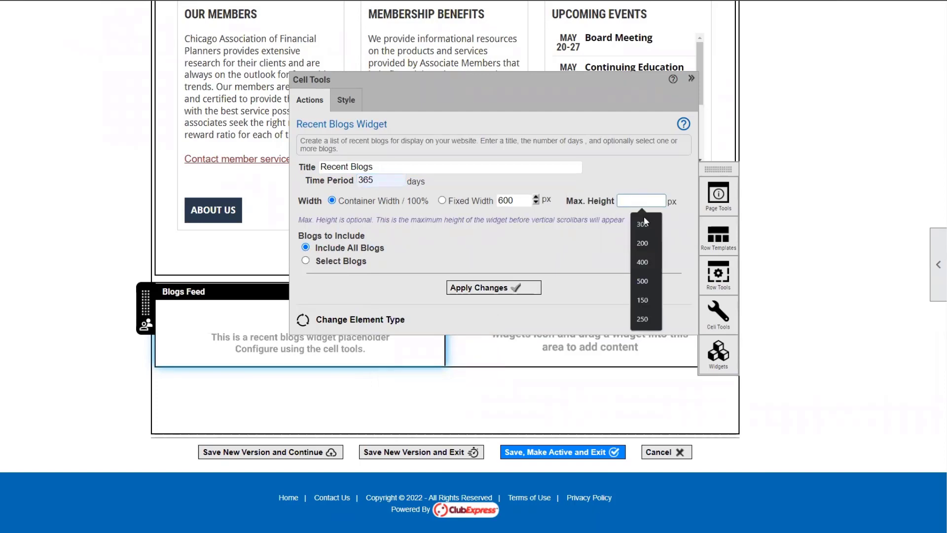
{"action": "left_click", "coordinate": [643, 225]}
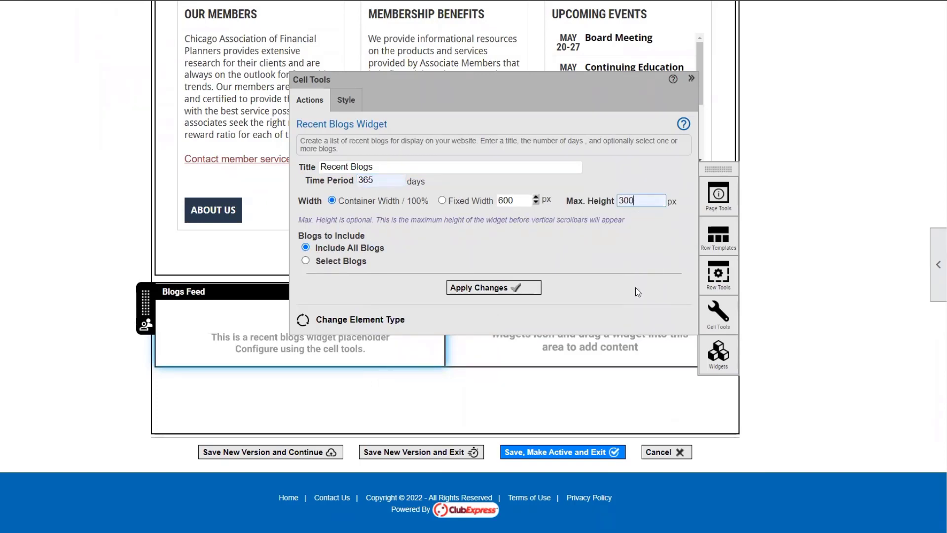
{"action": "left_click", "coordinate": [510, 296]}
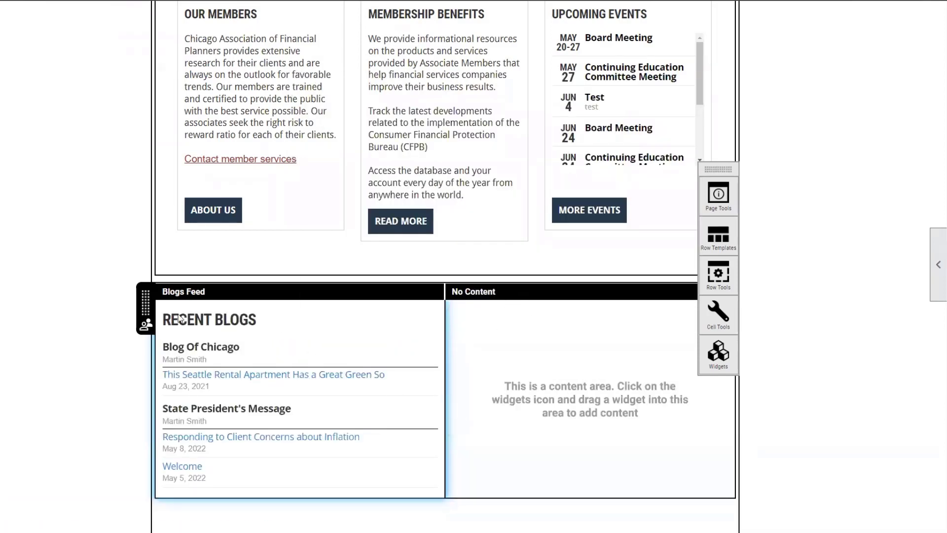